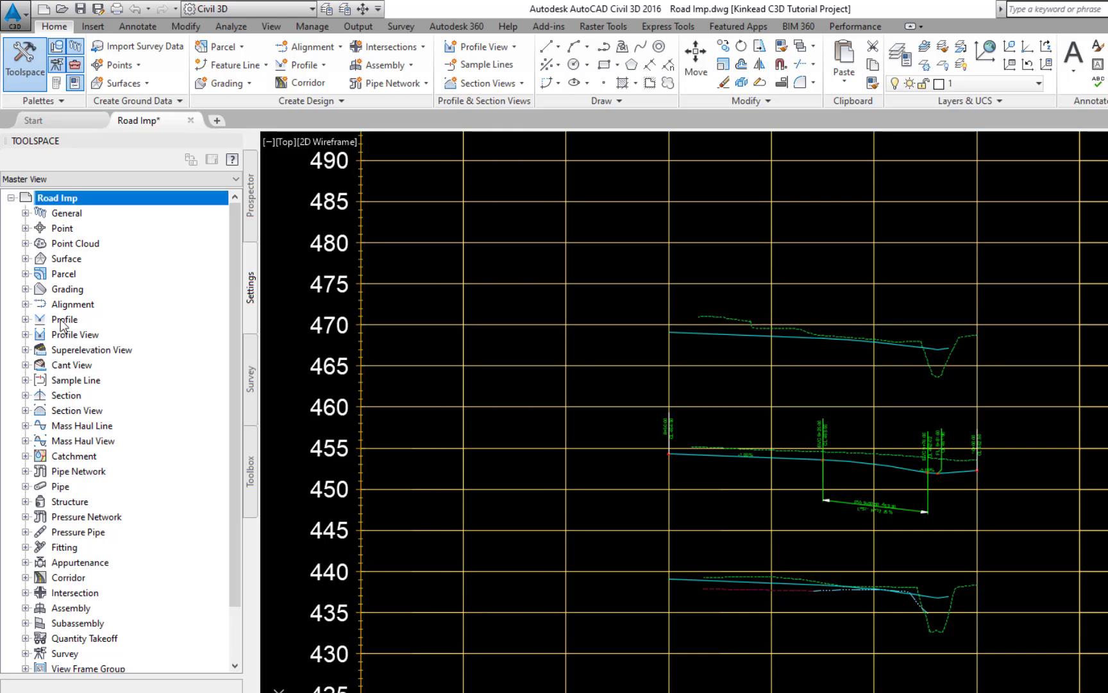
# In the Profile feature settings, set the default profile label set to Prof No Labels Set.
pyautogui.rightClick(63, 321)
pyautogui.click(95, 332)
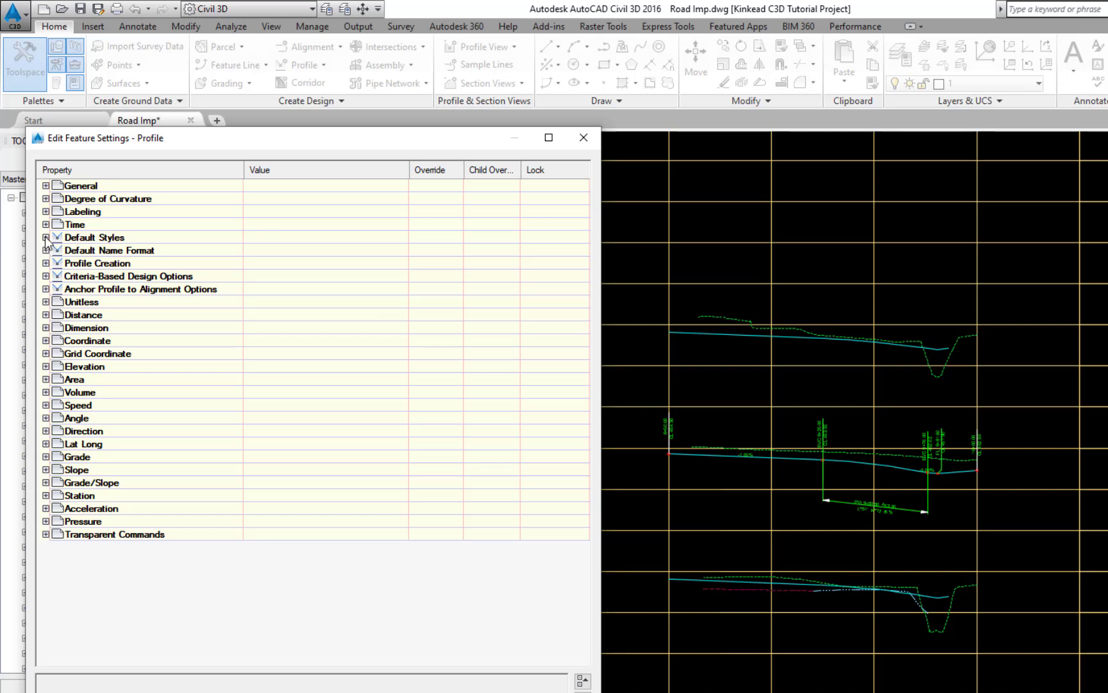
pyautogui.click(45, 237)
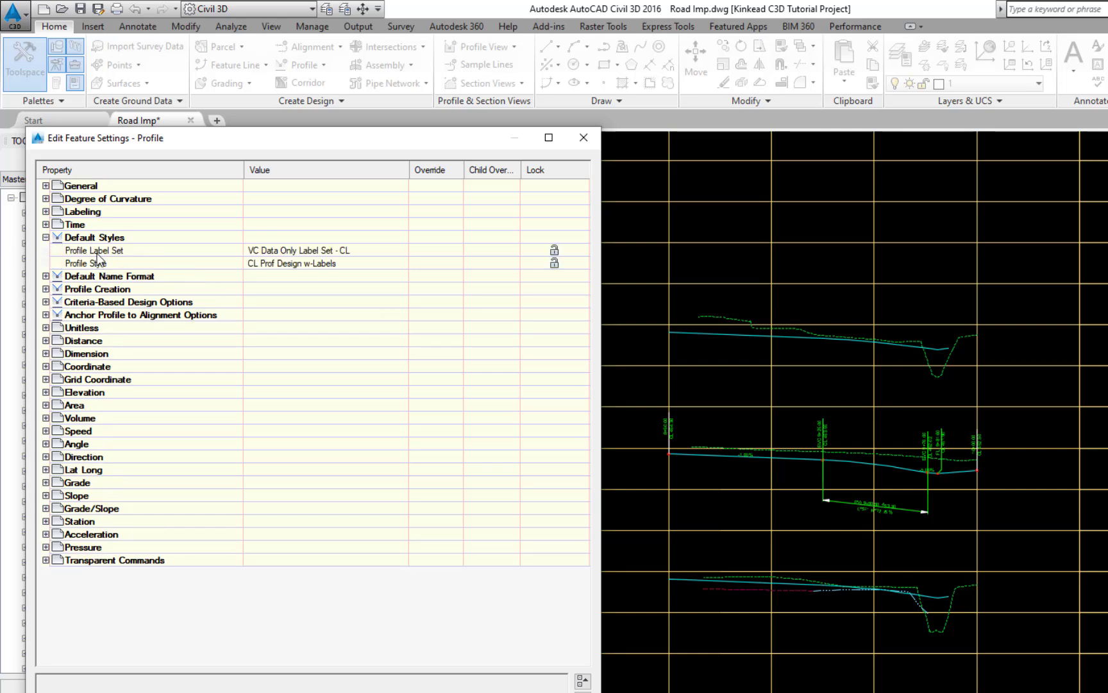
pyautogui.click(404, 251)
pyautogui.click(401, 250)
pyautogui.click(974, 490)
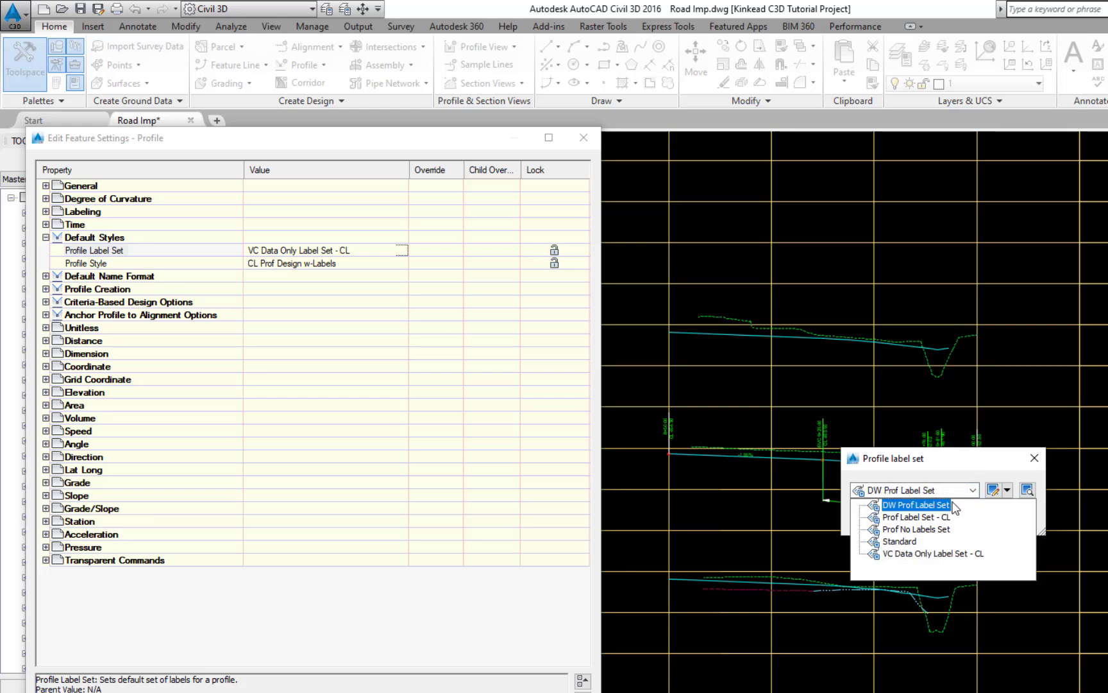
pyautogui.click(916, 529)
pyautogui.click(878, 519)
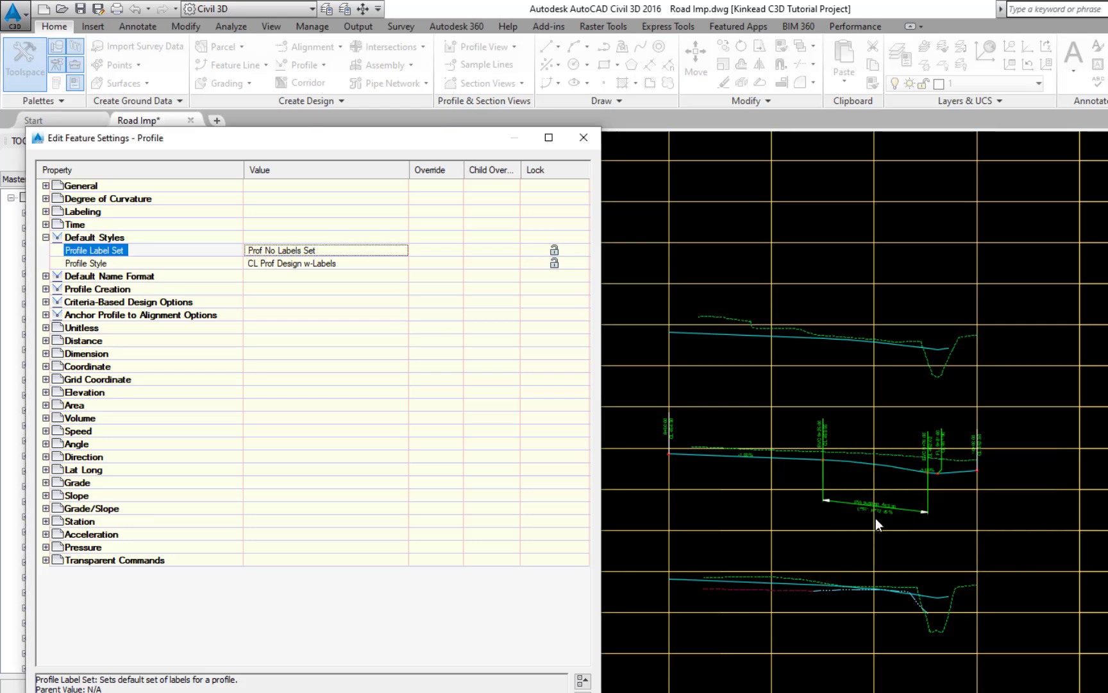
# Set the default profile style to TC-FL Prof Design.
pyautogui.click(400, 263)
pyautogui.click(401, 263)
pyautogui.click(964, 491)
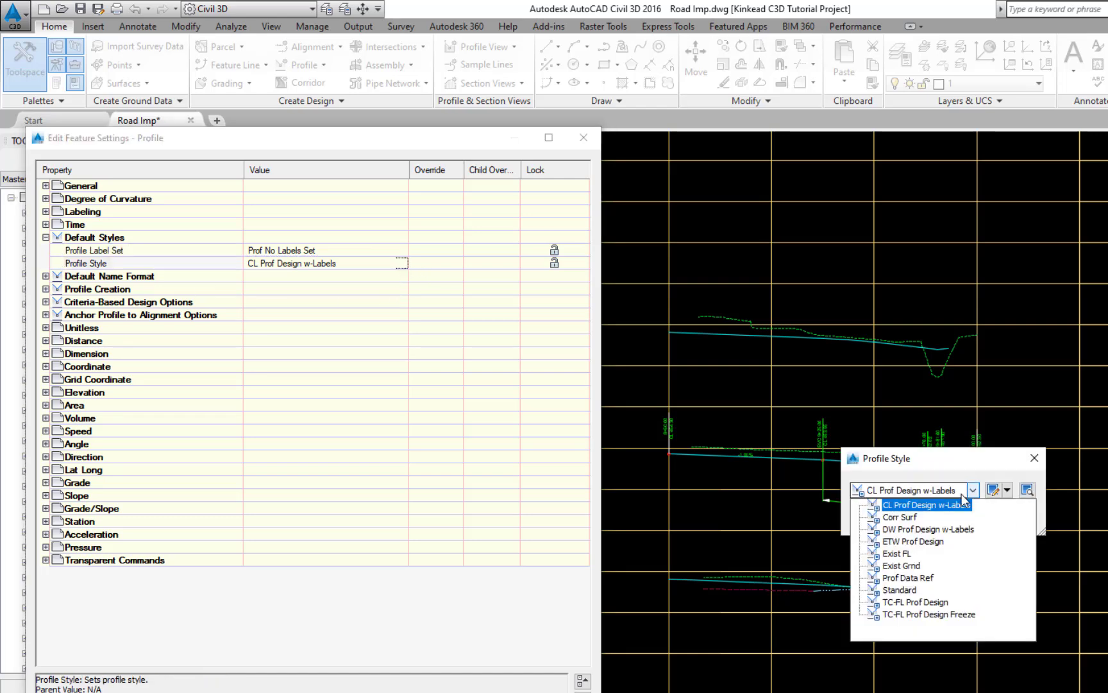
pyautogui.click(916, 602)
pyautogui.click(880, 518)
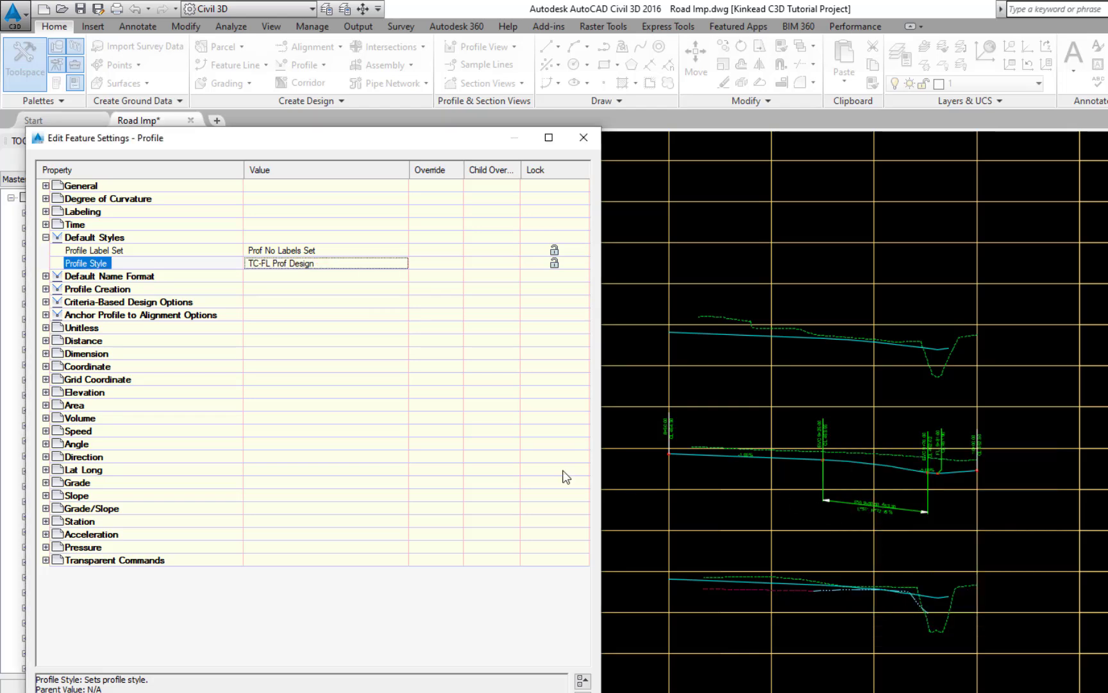
# Change the default profile name template to "<[Alignment Name]> - TC" and apply the feature settings.
pyautogui.click(45, 275)
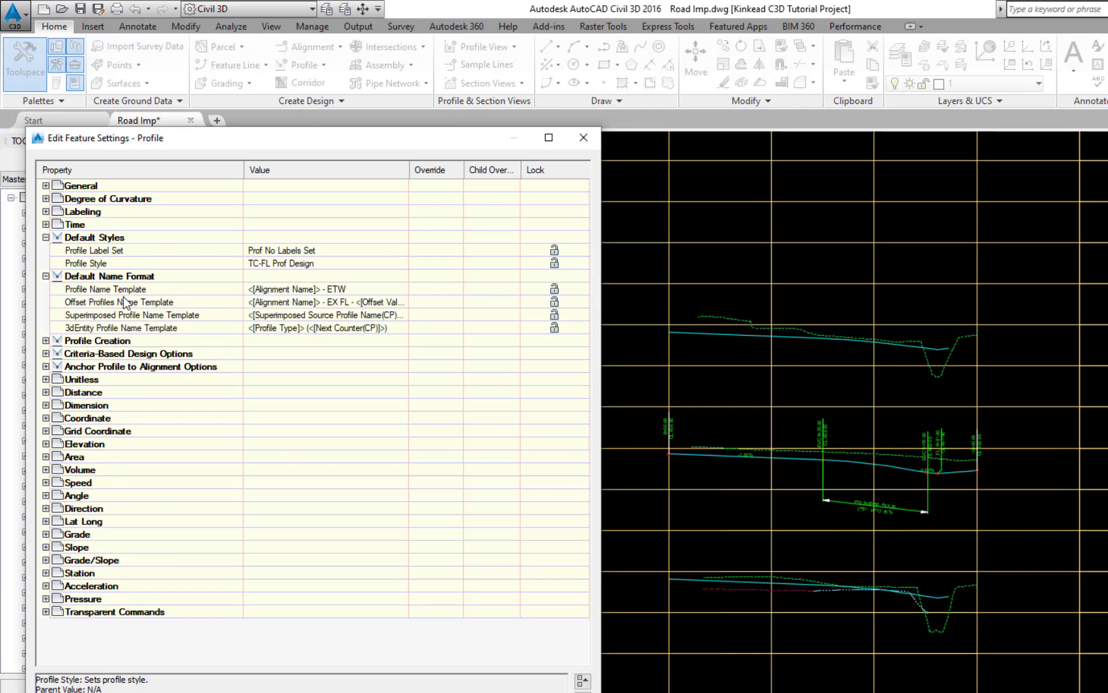
pyautogui.click(392, 290)
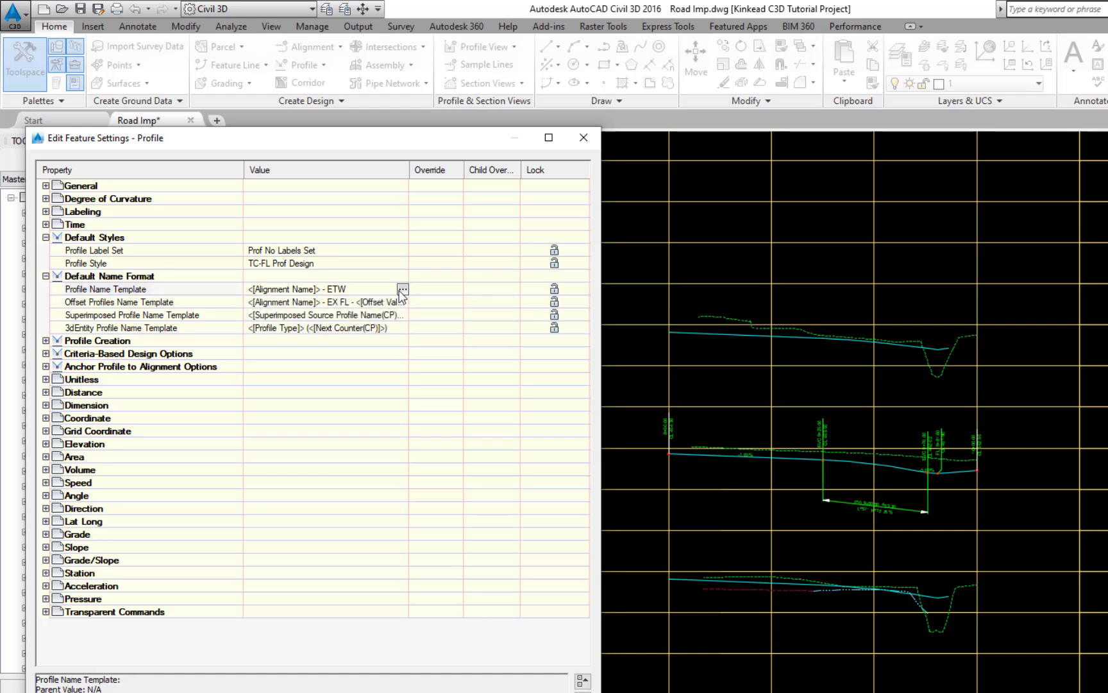
pyautogui.click(403, 289)
pyautogui.click(496, 562)
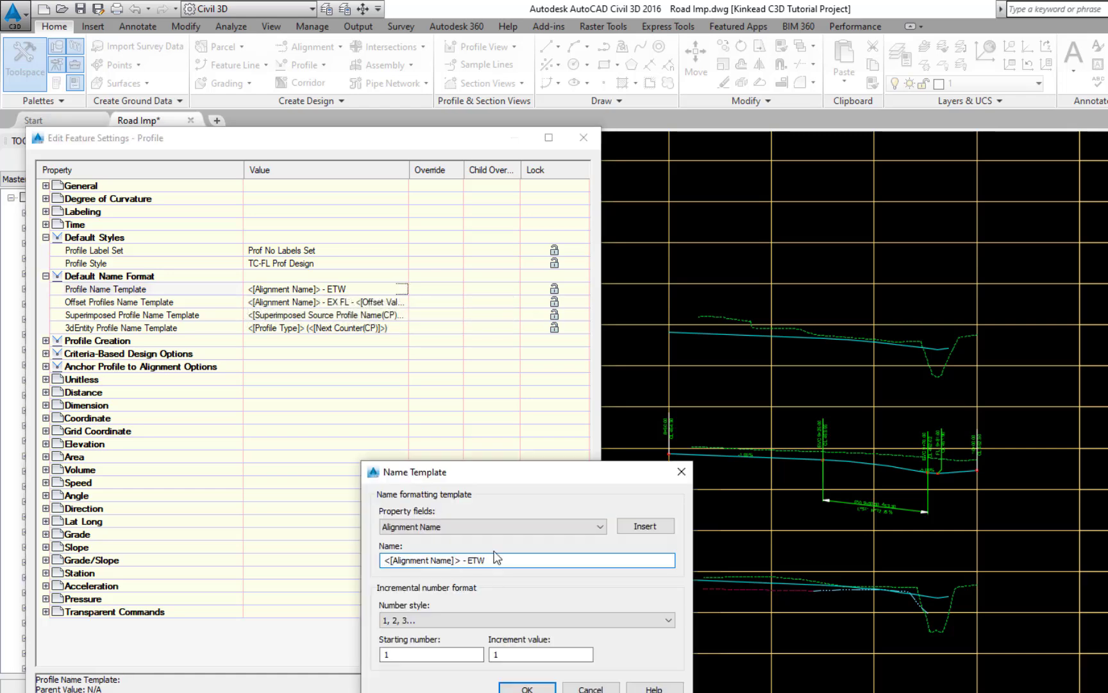
pyautogui.press('BackSpace')
pyautogui.press('BackSpace')
pyautogui.press('BackSpace')
pyautogui.write('TC')
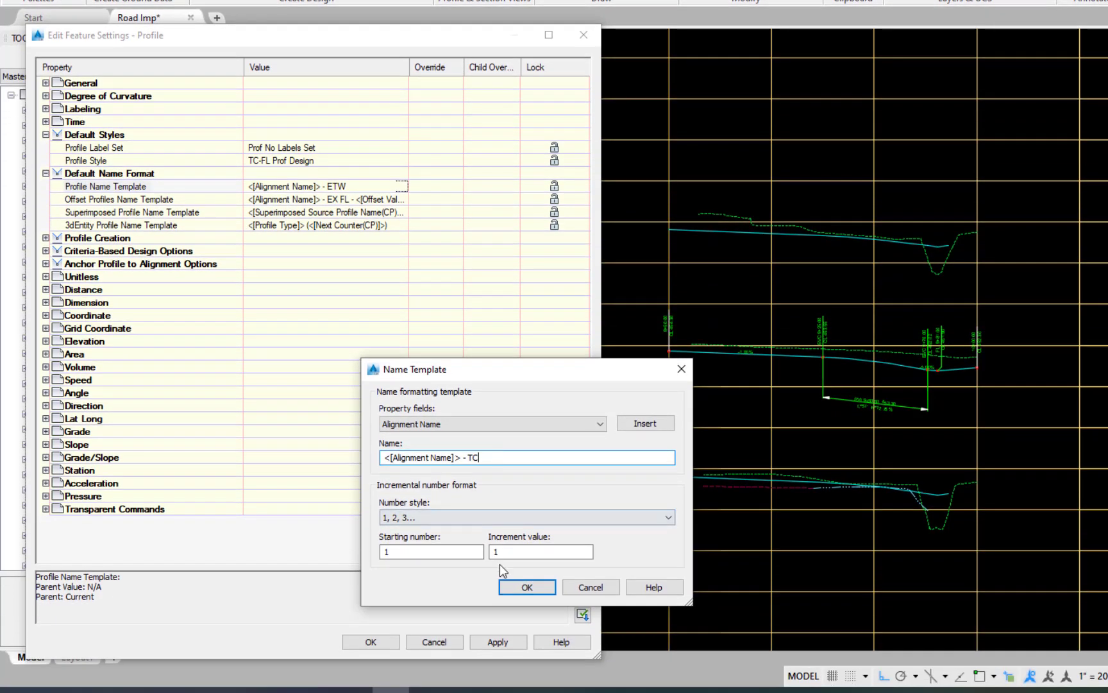
pyautogui.click(523, 674)
pyautogui.click(369, 641)
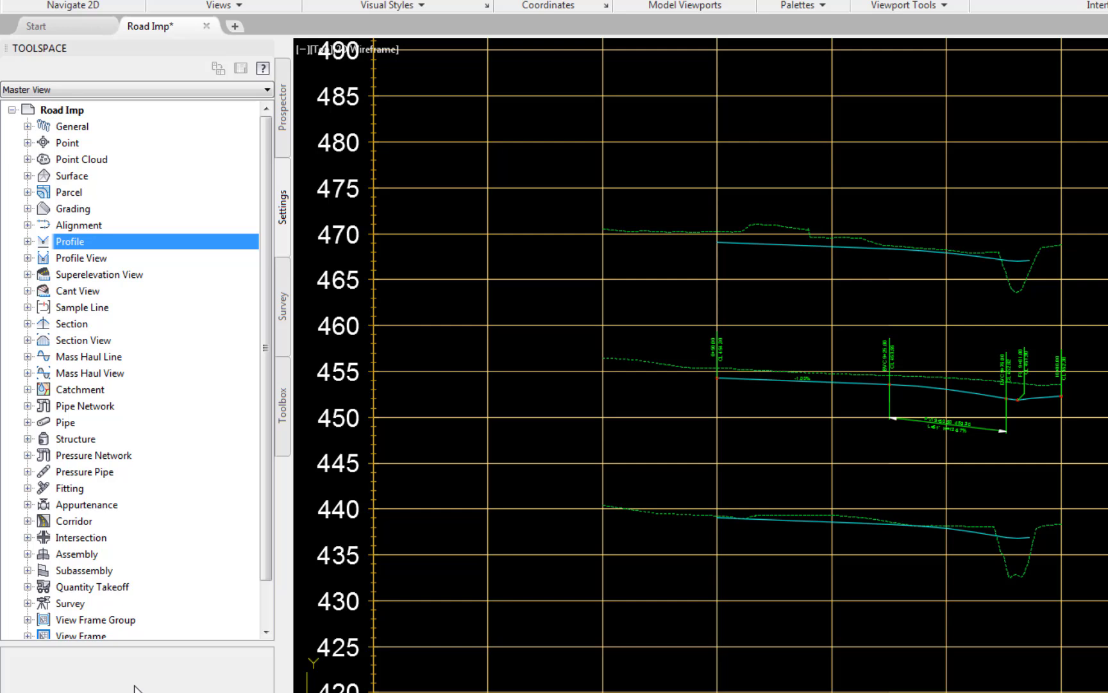
# Copy the 44th S - ETW - LT profile's data from station 8+50 to 9+76 into a new profile.
pyautogui.click(784, 245)
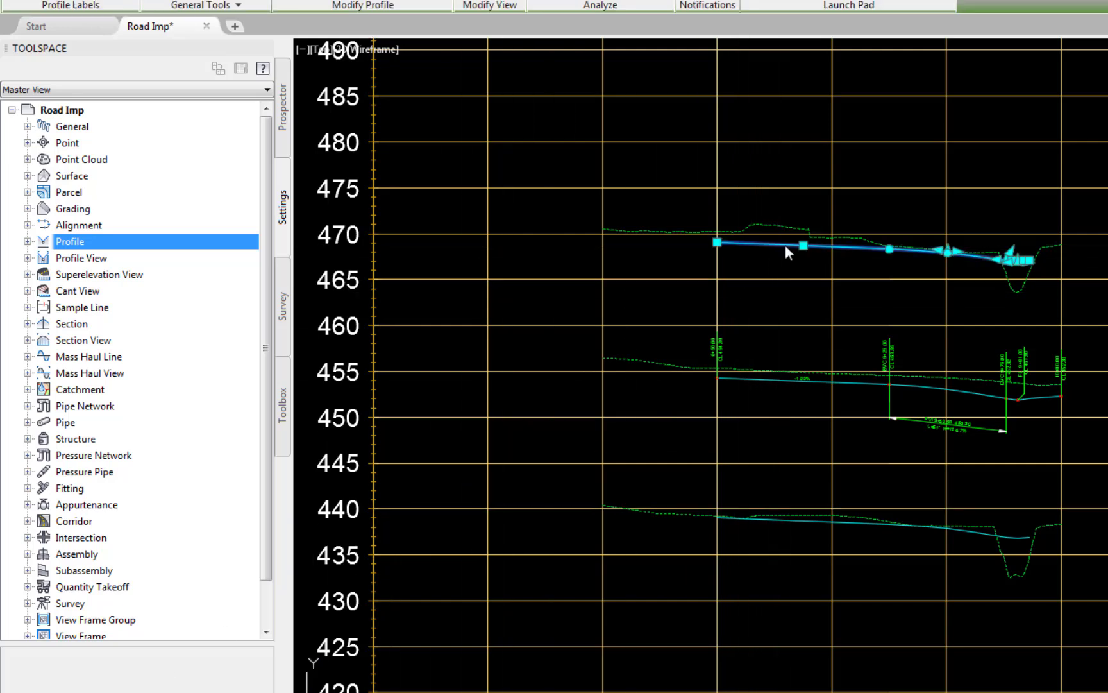
pyautogui.rightClick(653, 207)
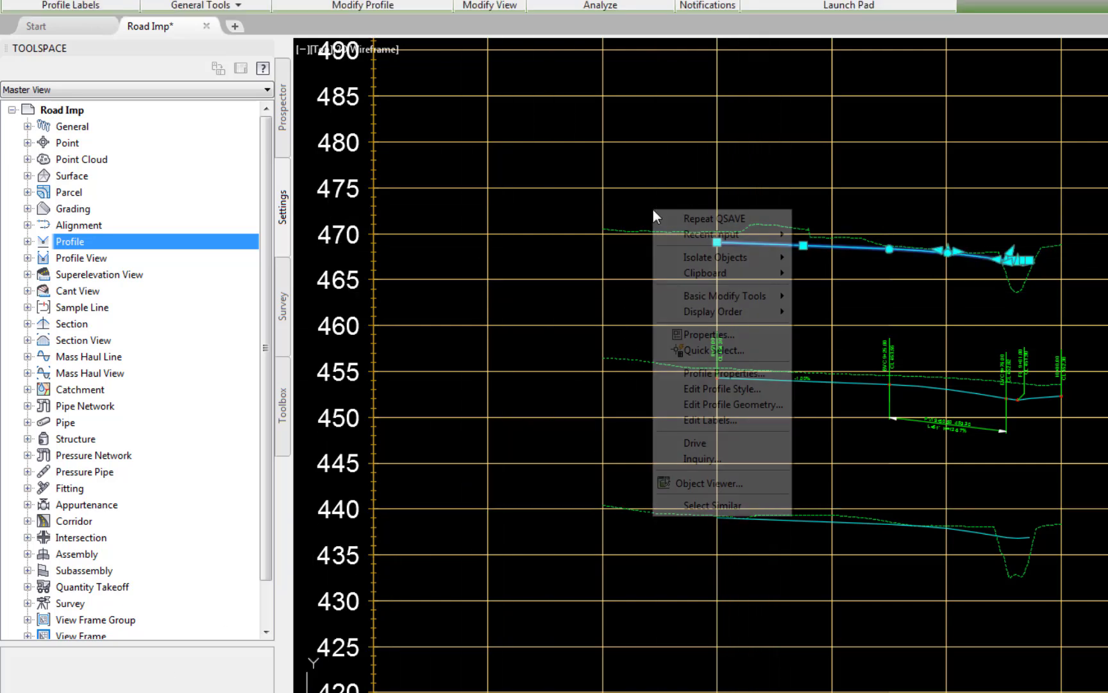
pyautogui.click(748, 404)
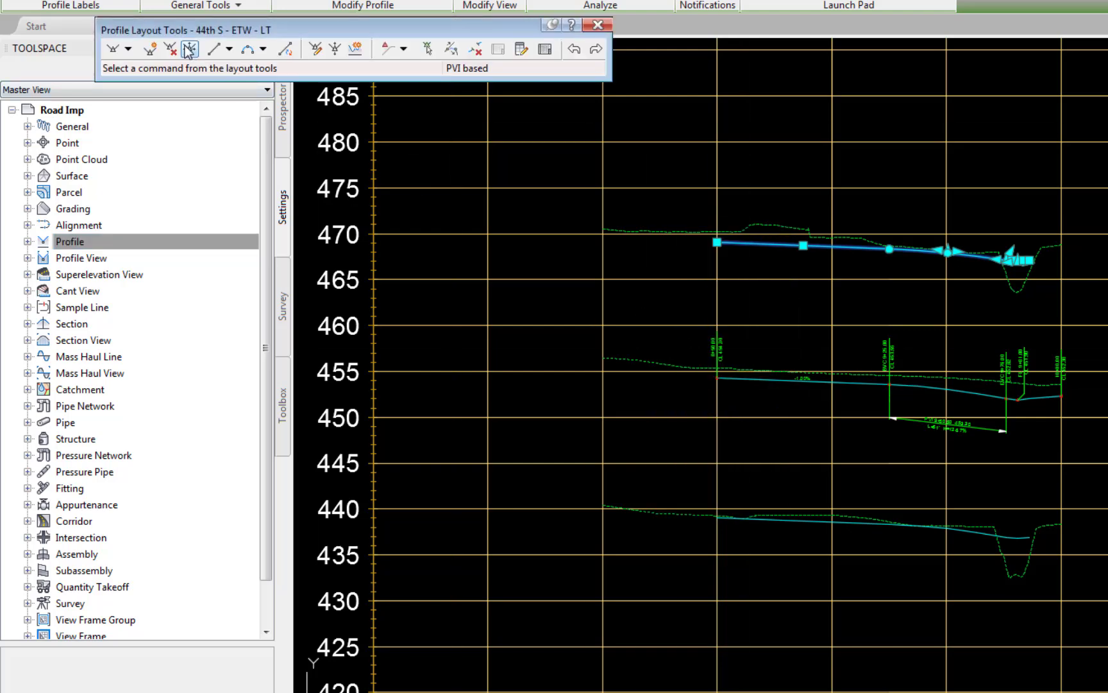
pyautogui.click(357, 51)
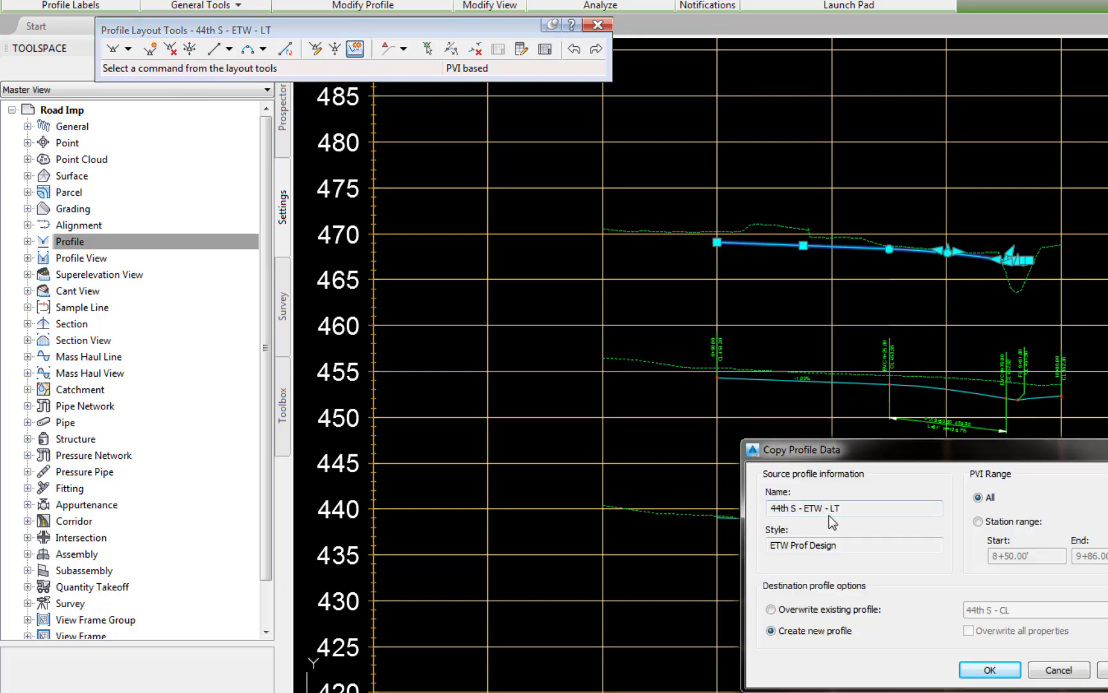
pyautogui.click(979, 522)
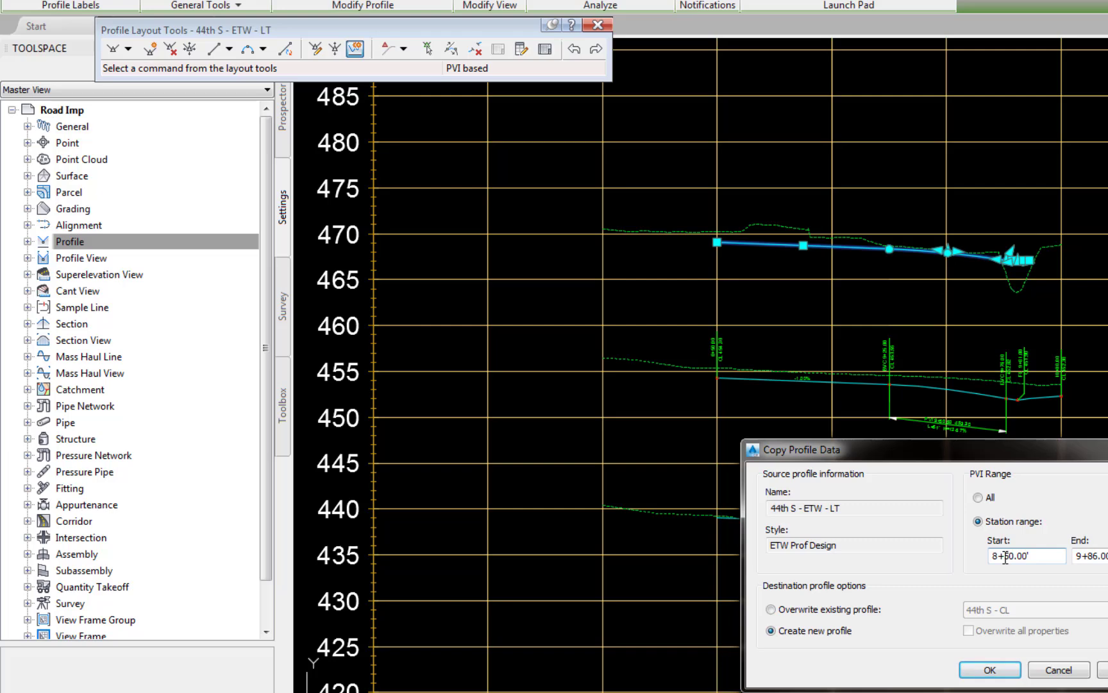
pyautogui.doubleClick(1079, 556)
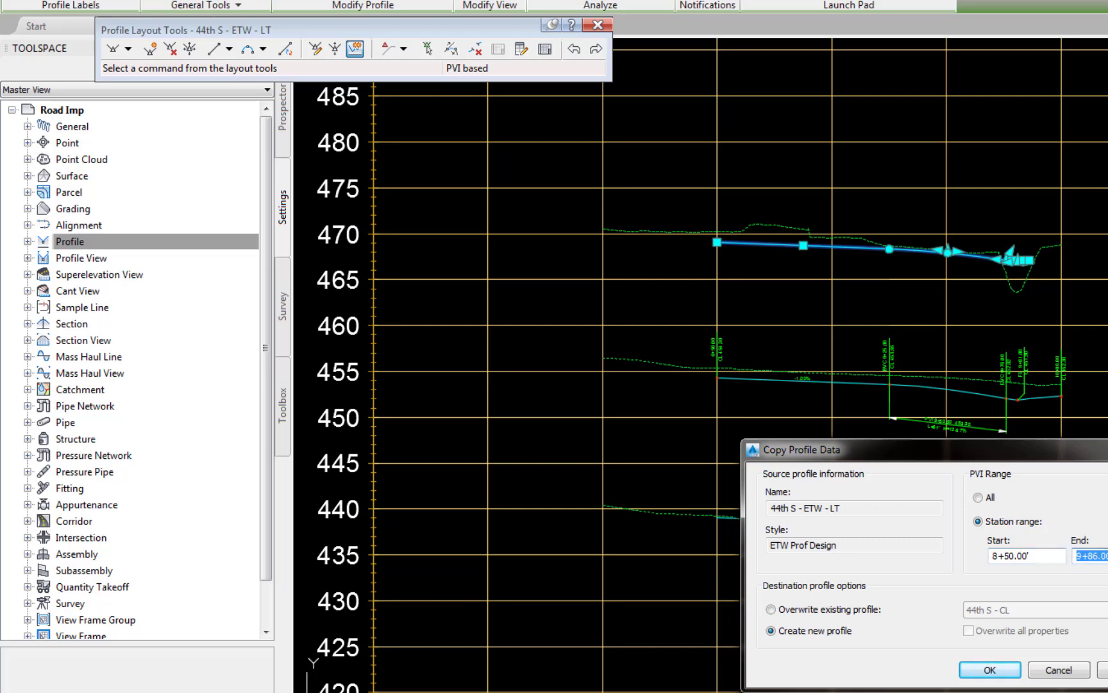
pyautogui.write('976')
pyautogui.click(988, 670)
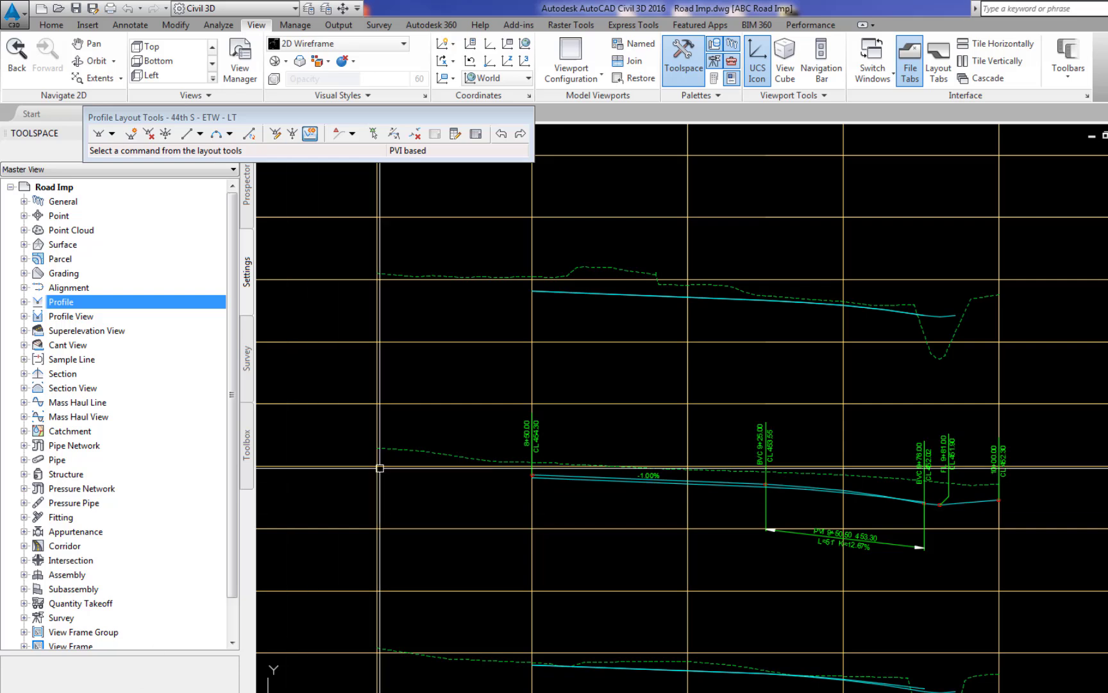
# Raise all PVIs of the copied 44th S - ETW - LT profile by 0.38 feet.
pyautogui.click(716, 299)
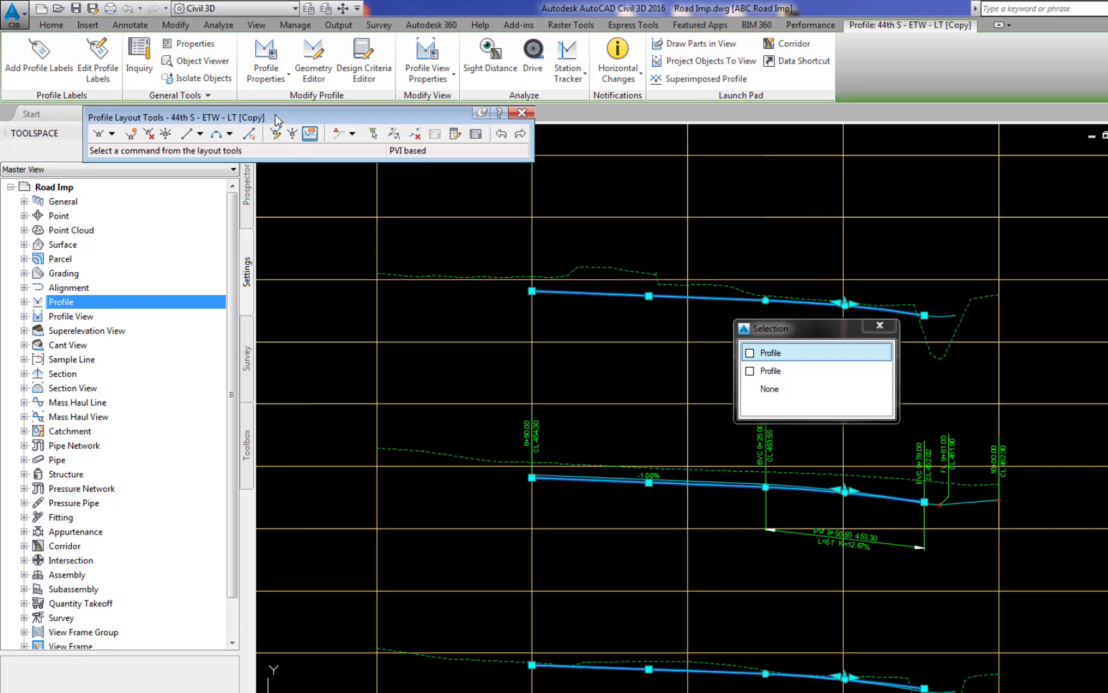
pyautogui.click(293, 135)
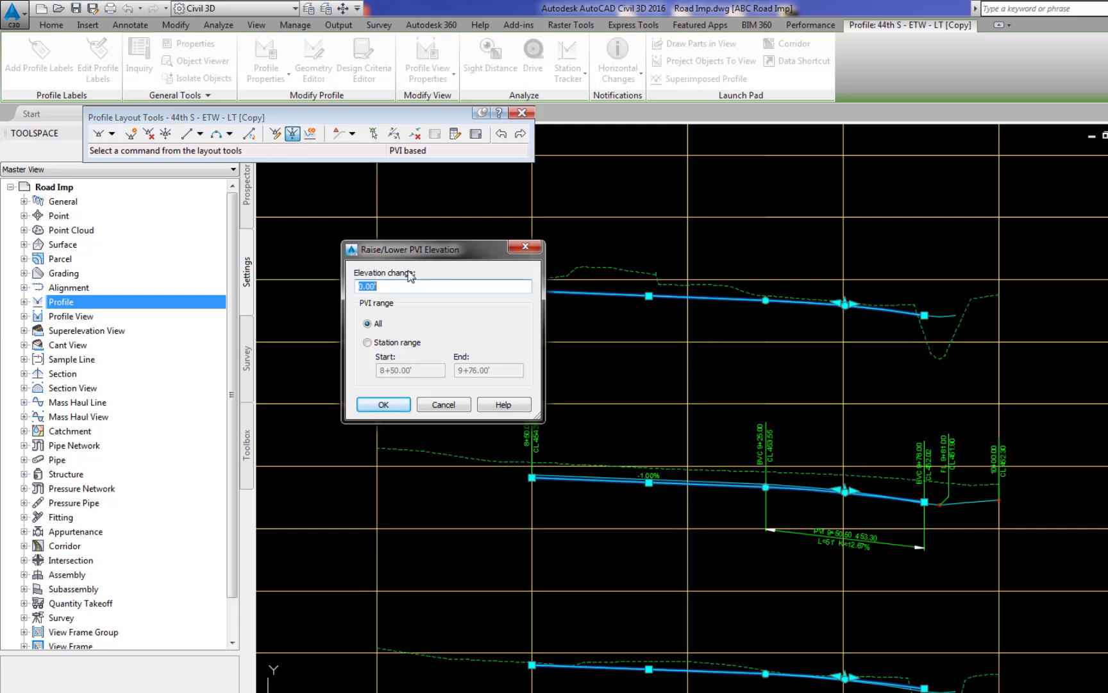
pyautogui.write('0.38')
pyautogui.press('Return')
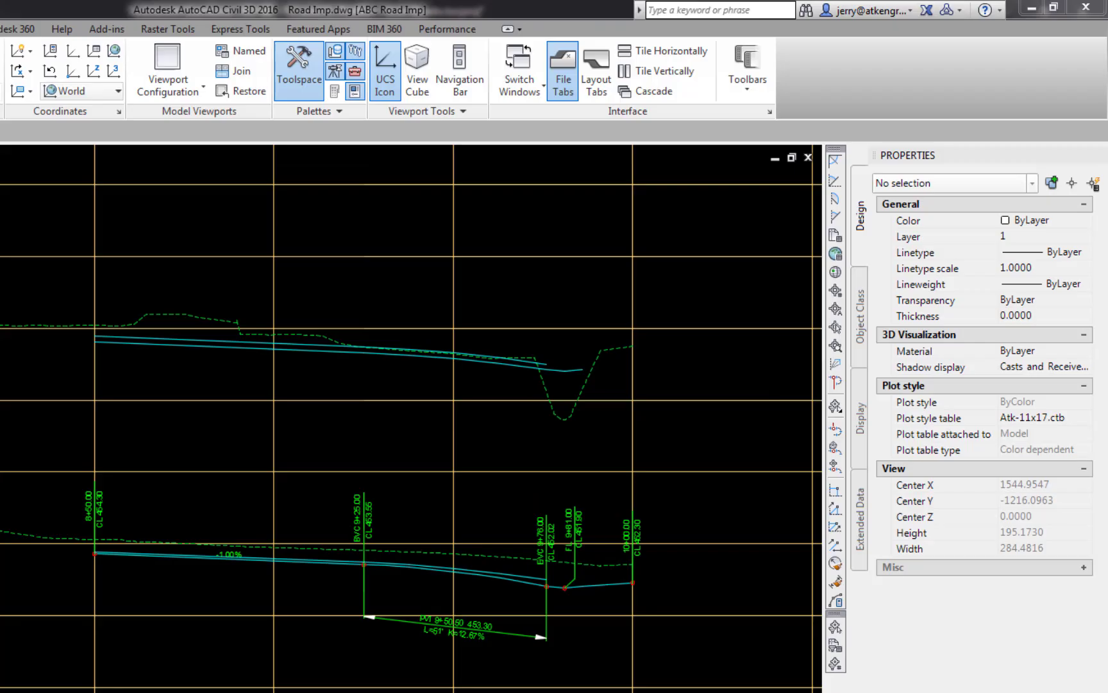
# Rename the raised profile copy as 44th S - TC - LT.
pyautogui.click(228, 340)
pyautogui.click(1072, 262)
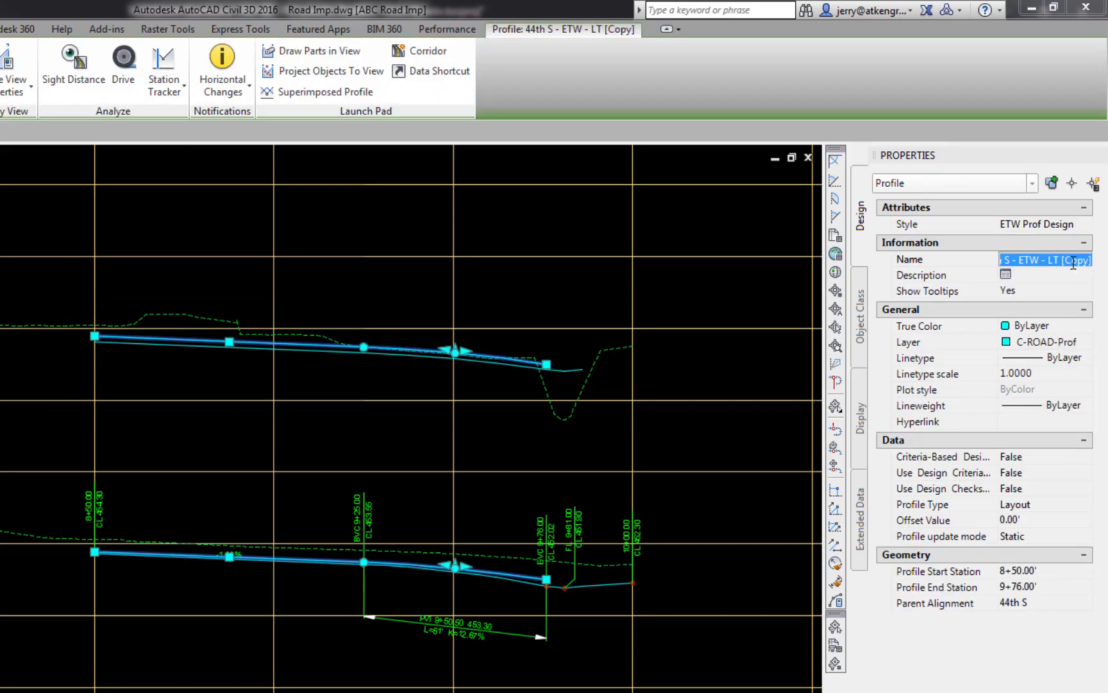
pyautogui.click(1071, 262)
pyautogui.press('Left')
pyautogui.press('Left')
pyautogui.press('Left')
pyautogui.press('Left')
pyautogui.press('Left')
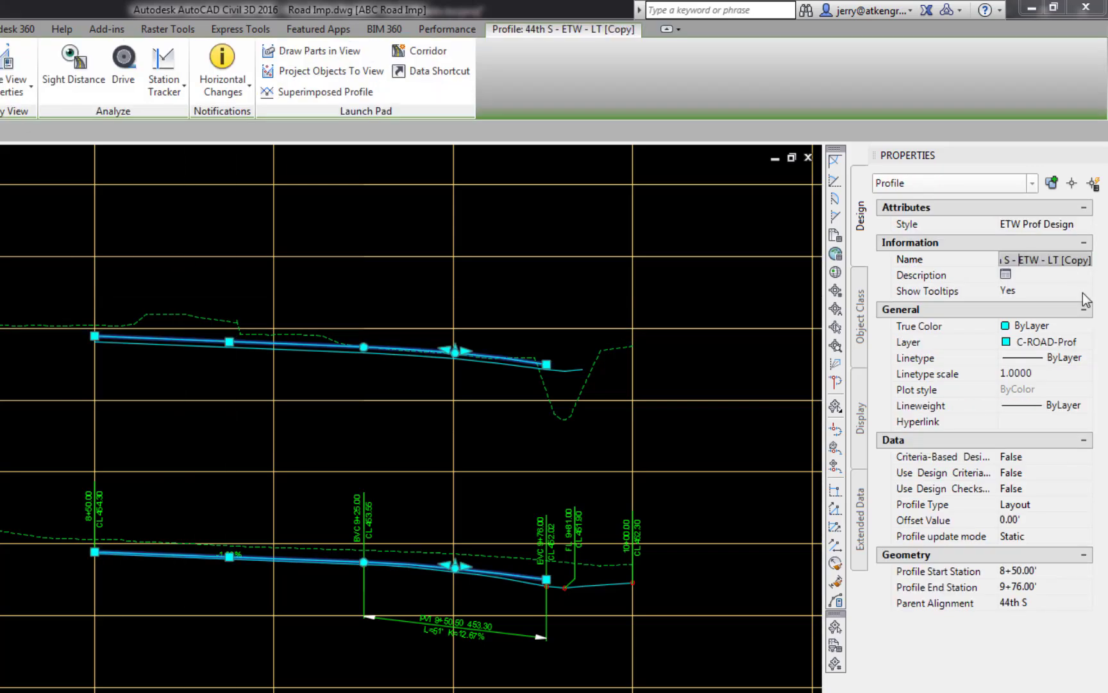
pyautogui.press('Delete')
pyautogui.press('Delete')
pyautogui.press('Delete')
pyautogui.write('TC')
pyautogui.press('End')
pyautogui.press('BackSpace')
pyautogui.press('BackSpace')
pyautogui.press('BackSpace')
pyautogui.press('BackSpace')
pyautogui.press('BackSpace')
pyautogui.press('BackSpace')
pyautogui.press('BackSpace')
pyautogui.press('Return')
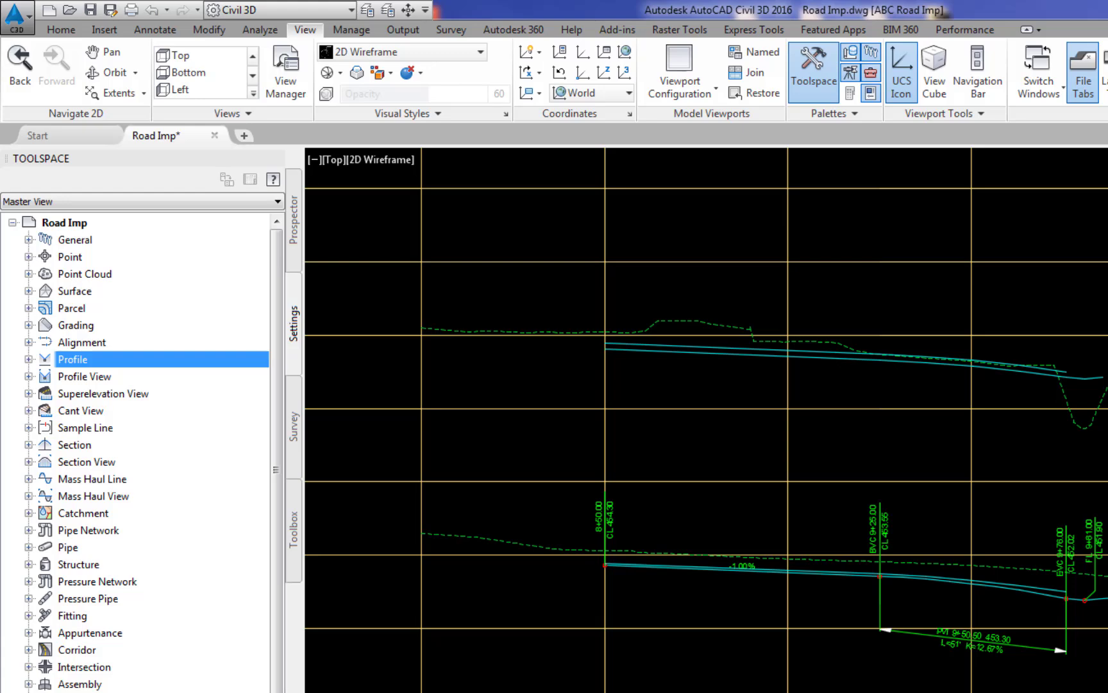
# Turn off drawing of the 44th S - TC - LT profile in the 44th South - CL profile view.
pyautogui.click(297, 244)
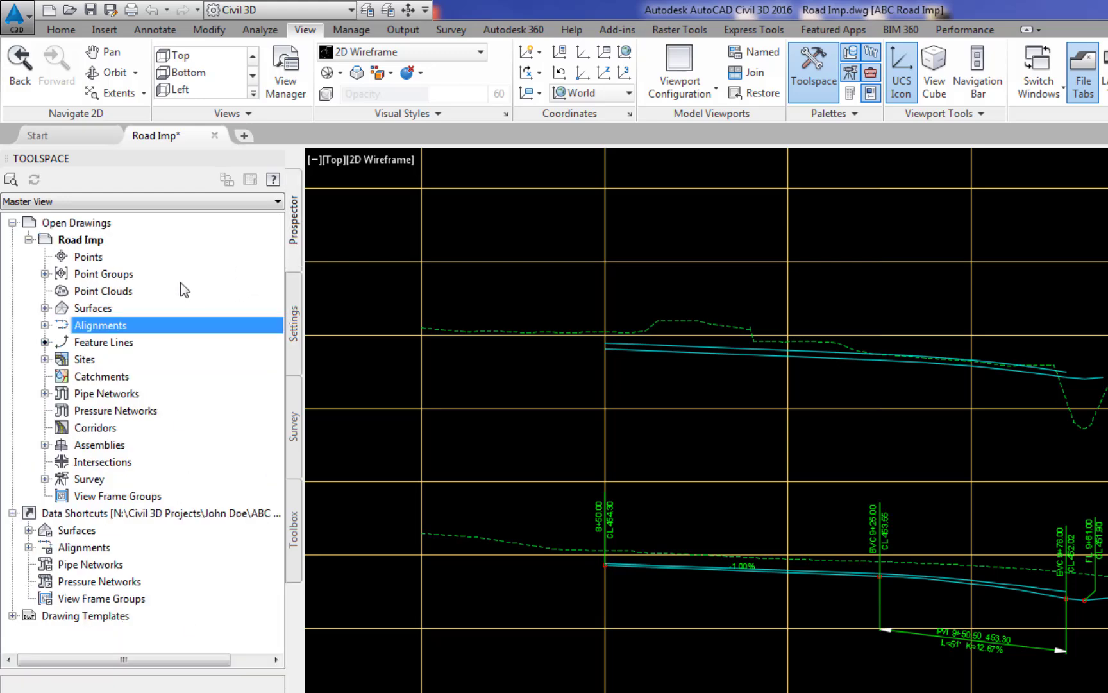
pyautogui.click(43, 324)
pyautogui.click(60, 343)
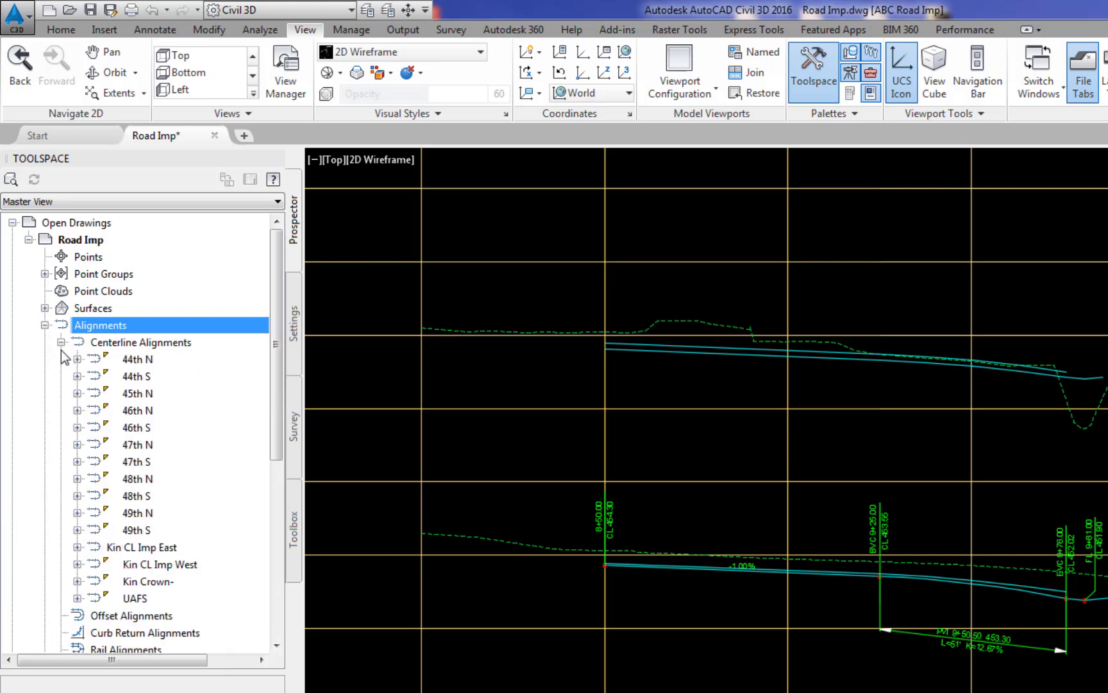
pyautogui.click(77, 376)
pyautogui.click(94, 427)
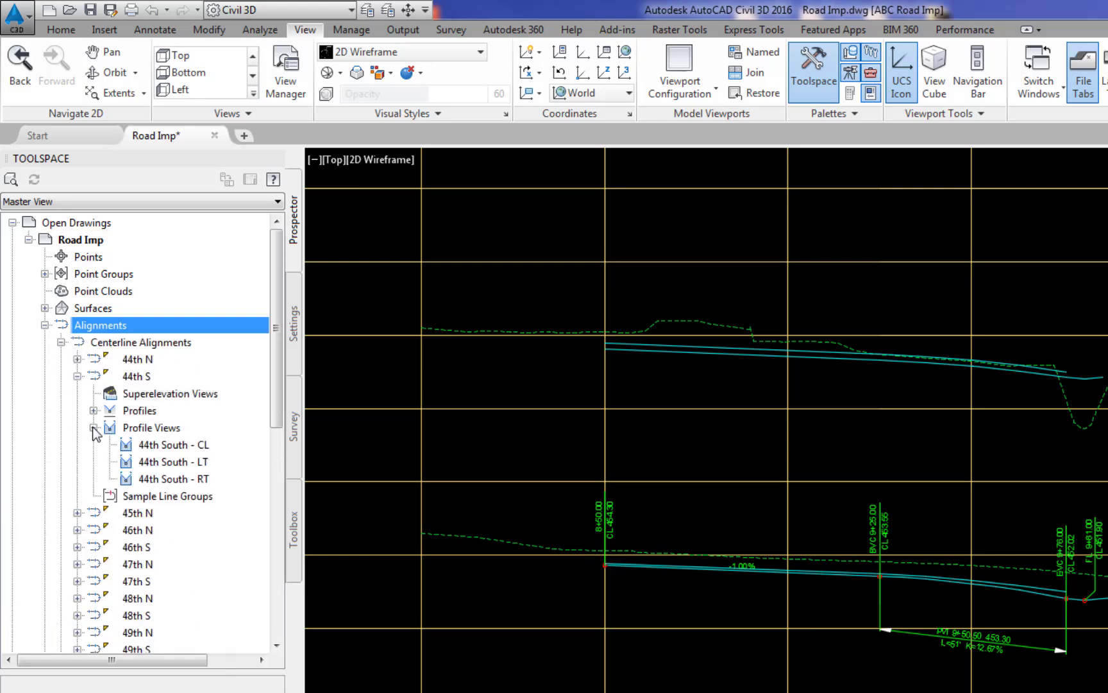
pyautogui.rightClick(182, 445)
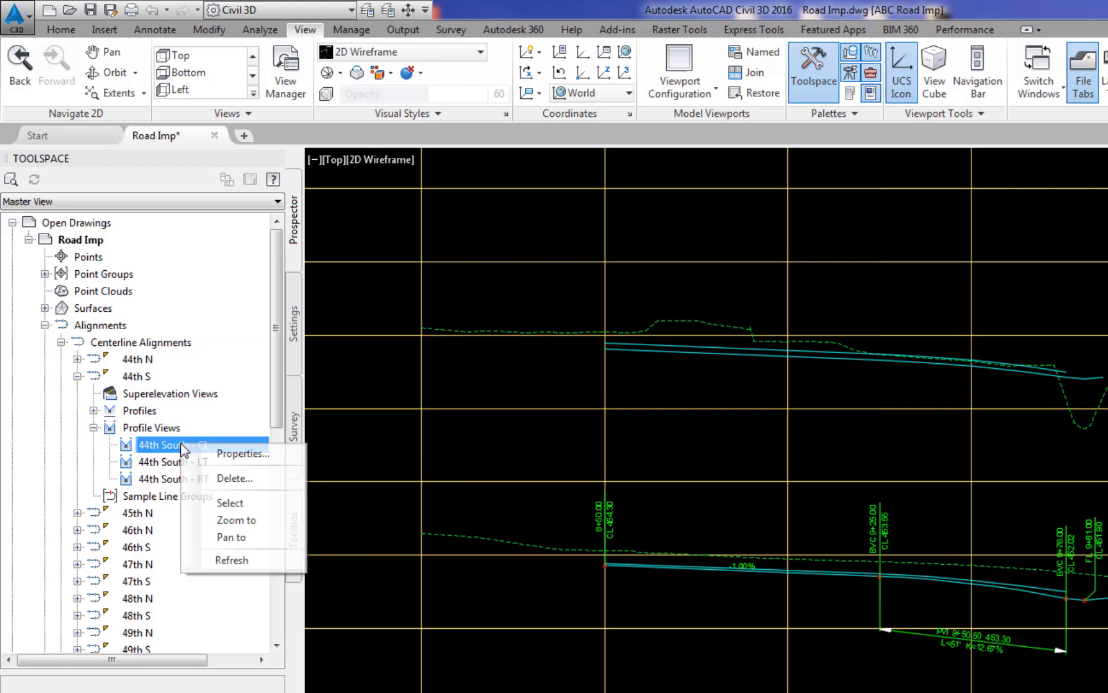
pyautogui.click(243, 453)
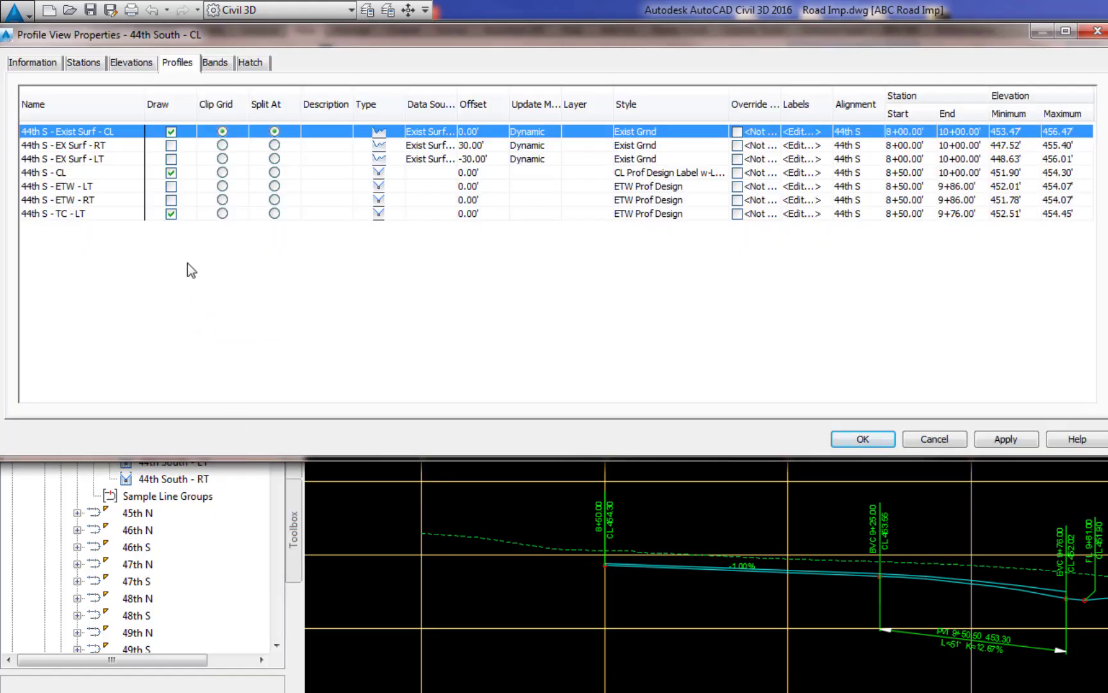
pyautogui.click(171, 214)
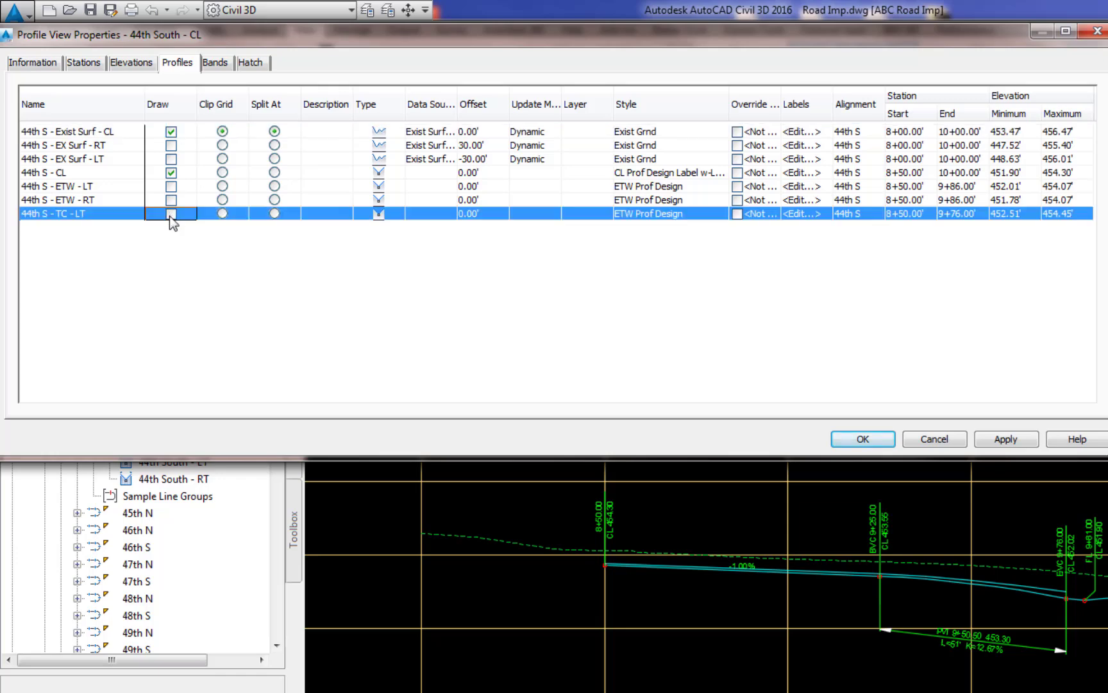
pyautogui.click(863, 439)
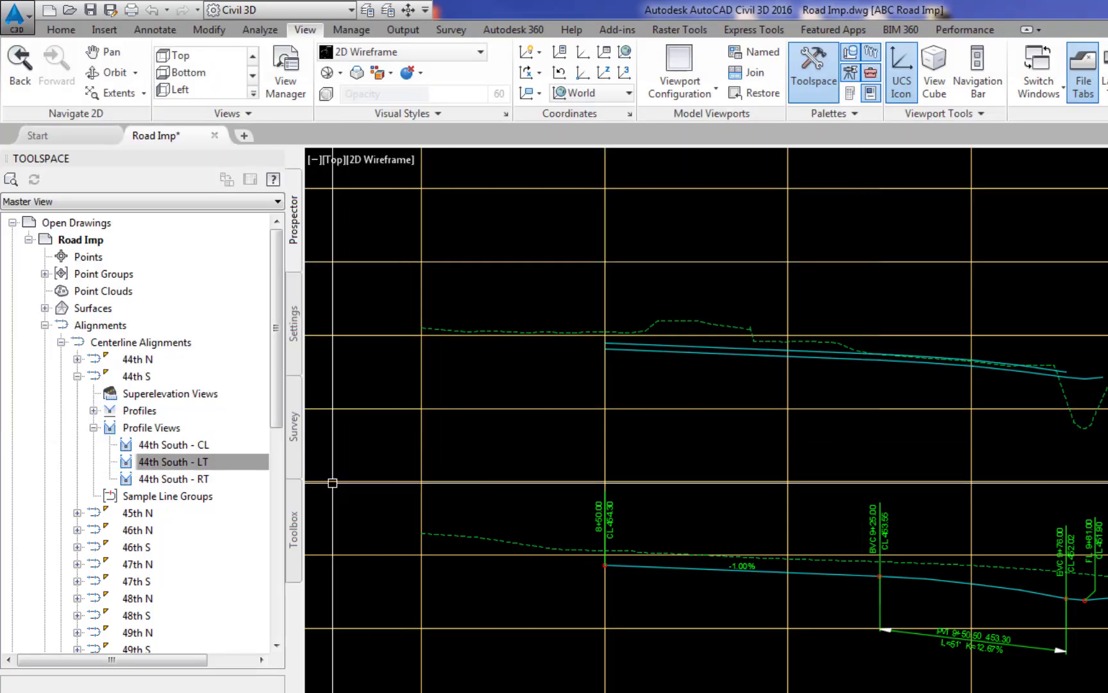
# Turn off drawing of the 44th S - TC - LT profile in the 44th South - RT profile view.
pyautogui.rightClick(197, 477)
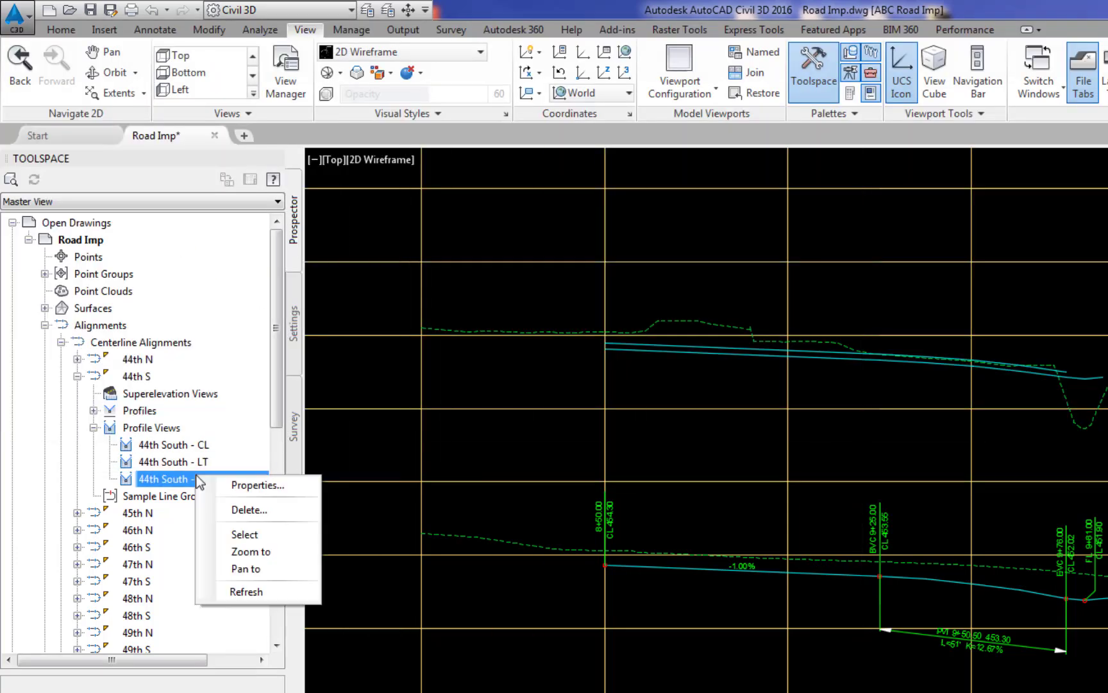
pyautogui.click(241, 486)
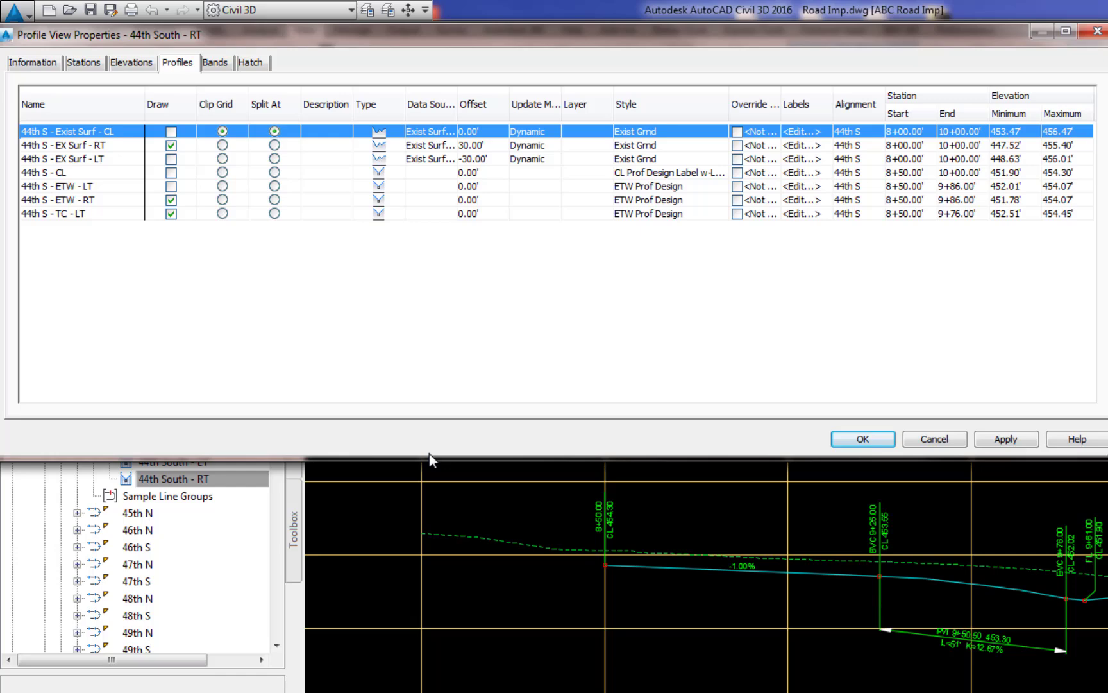
pyautogui.click(170, 214)
pyautogui.click(879, 443)
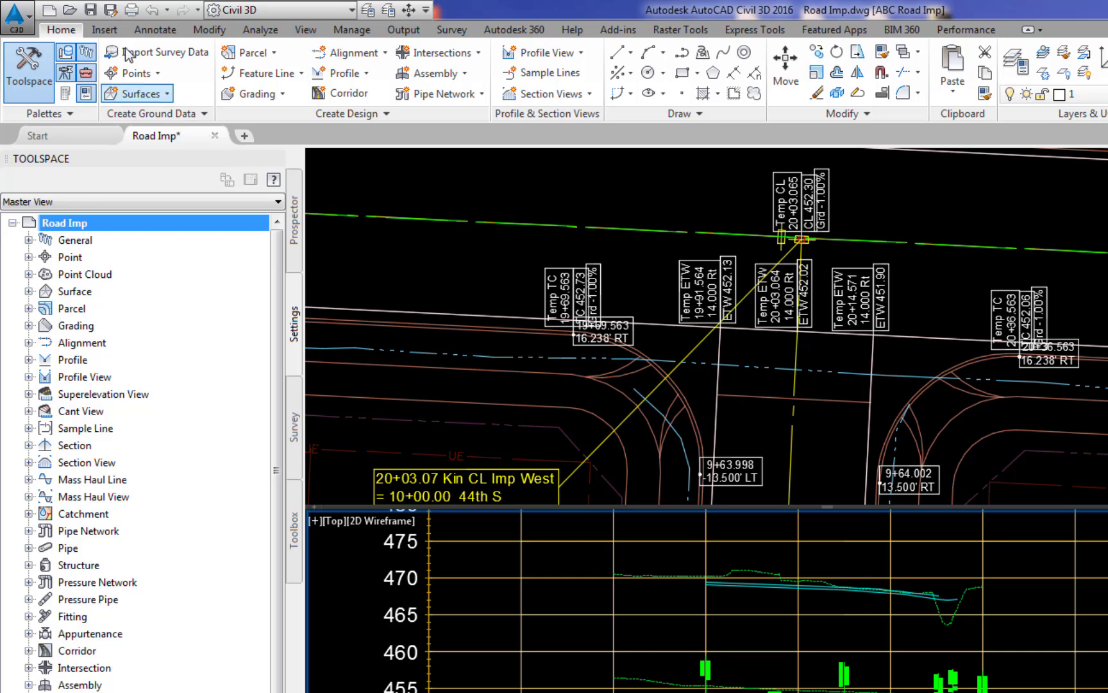
# Set up a Profile View station elevation label with the TC - BCR w-Grd label style and the Circle-Small marker style.
pyautogui.click(145, 31)
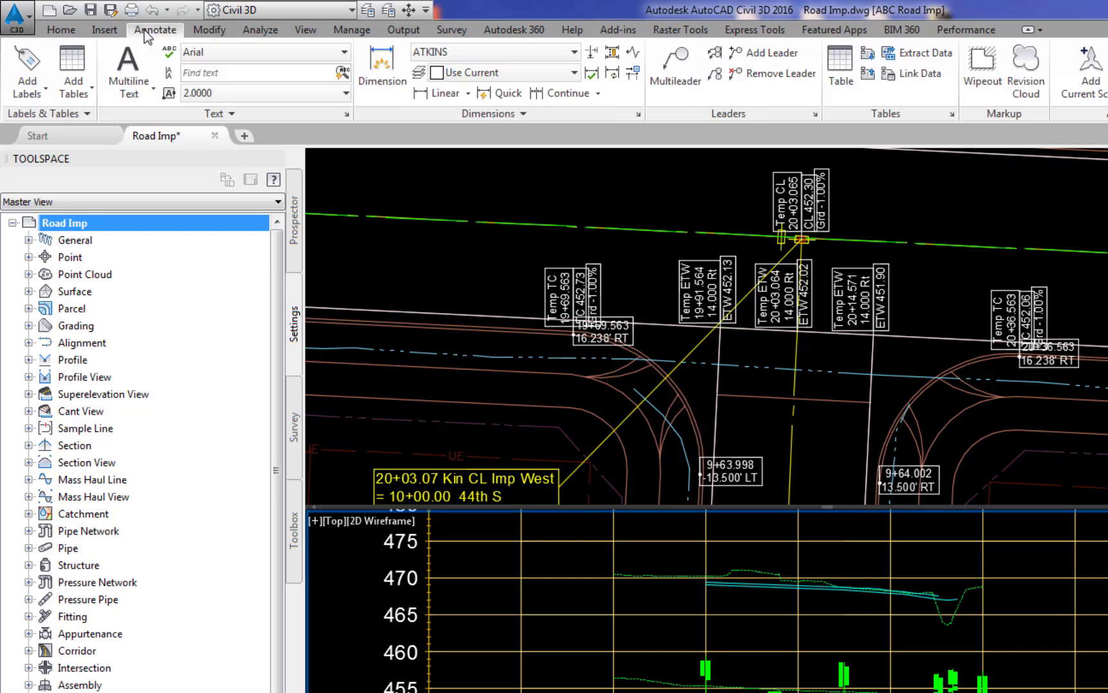
pyautogui.click(27, 64)
pyautogui.click(311, 279)
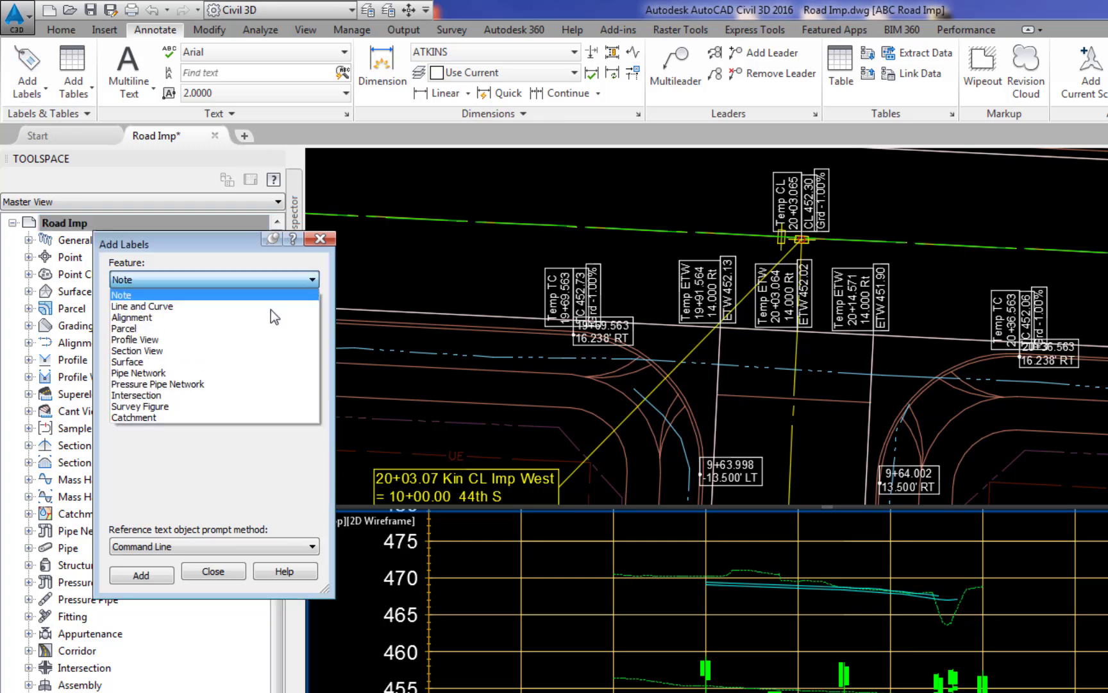
pyautogui.click(135, 339)
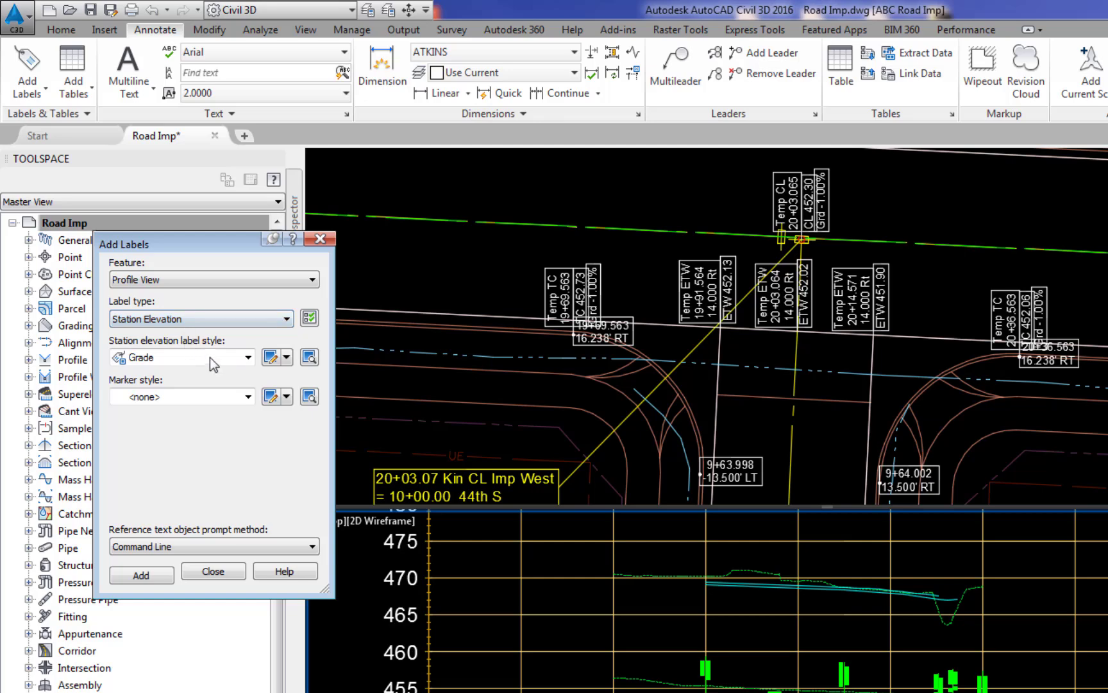
pyautogui.click(250, 362)
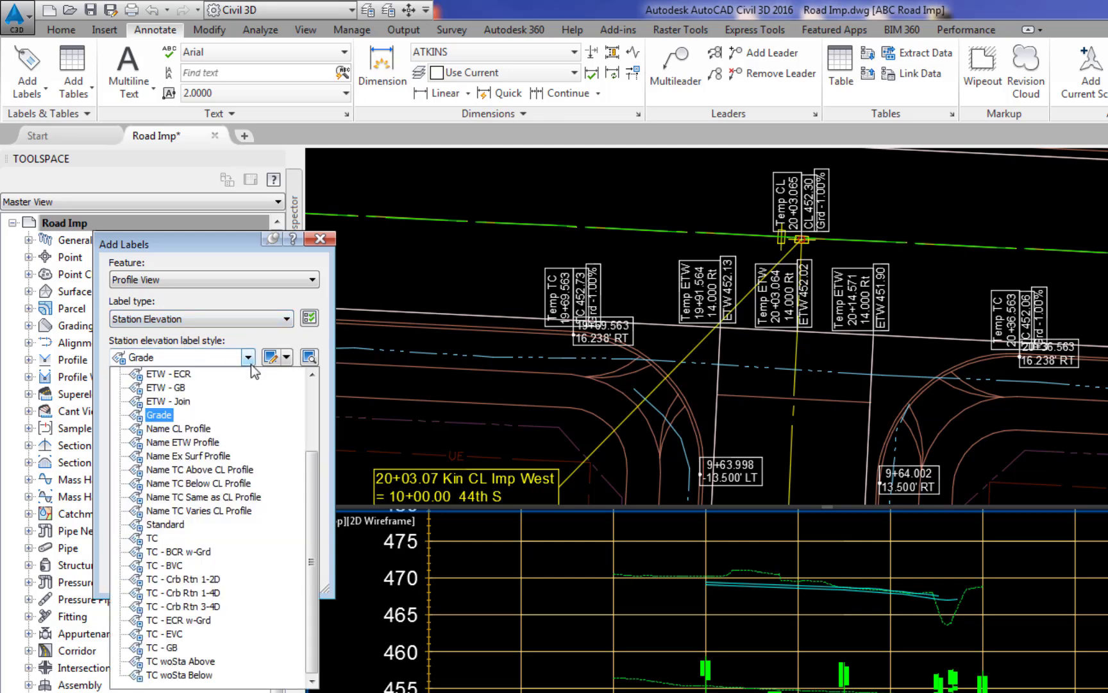
pyautogui.click(200, 553)
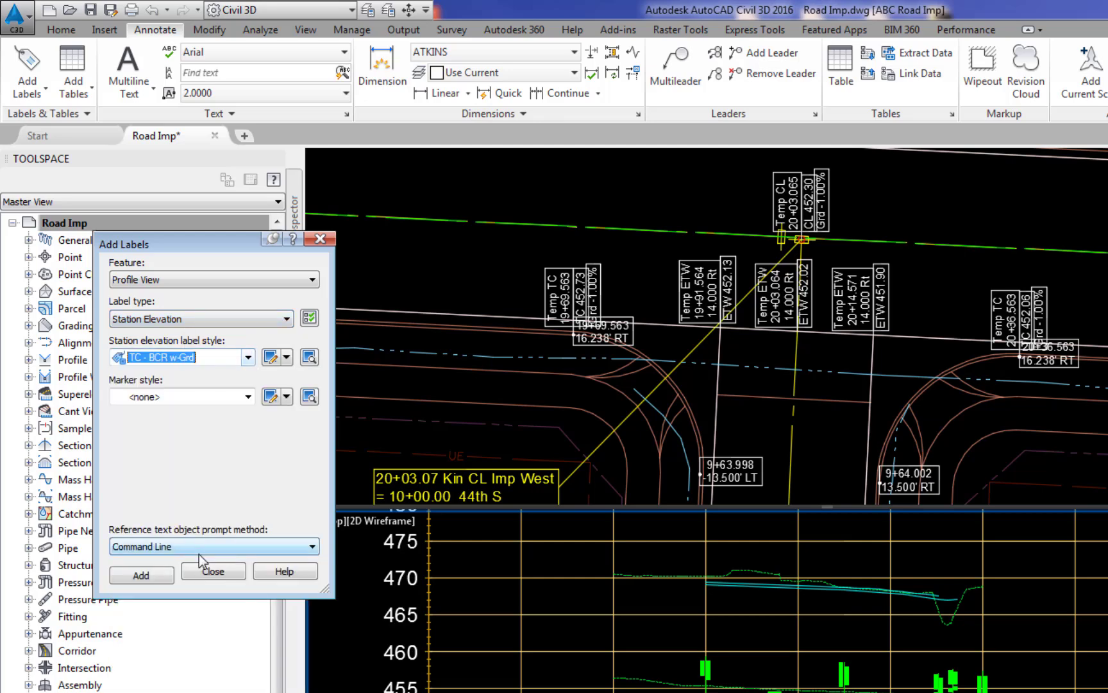
pyautogui.click(247, 397)
pyautogui.click(183, 440)
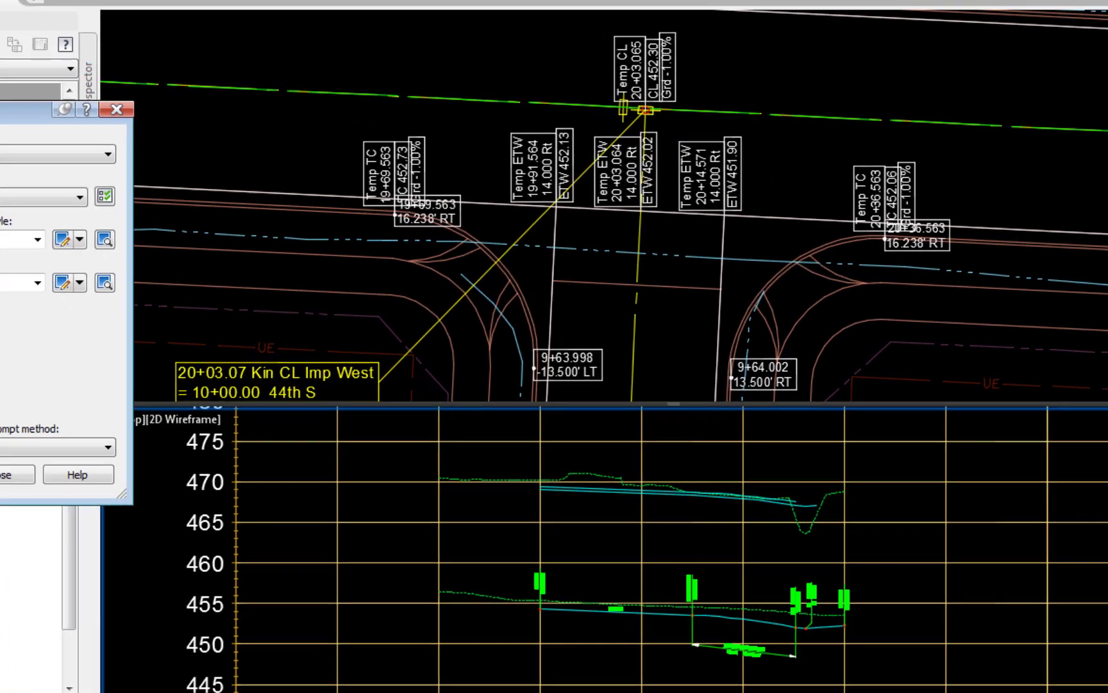
# Begin adding the BCR label in the 44th South - LT profile view at station 963.998.
pyautogui.click(143, 574)
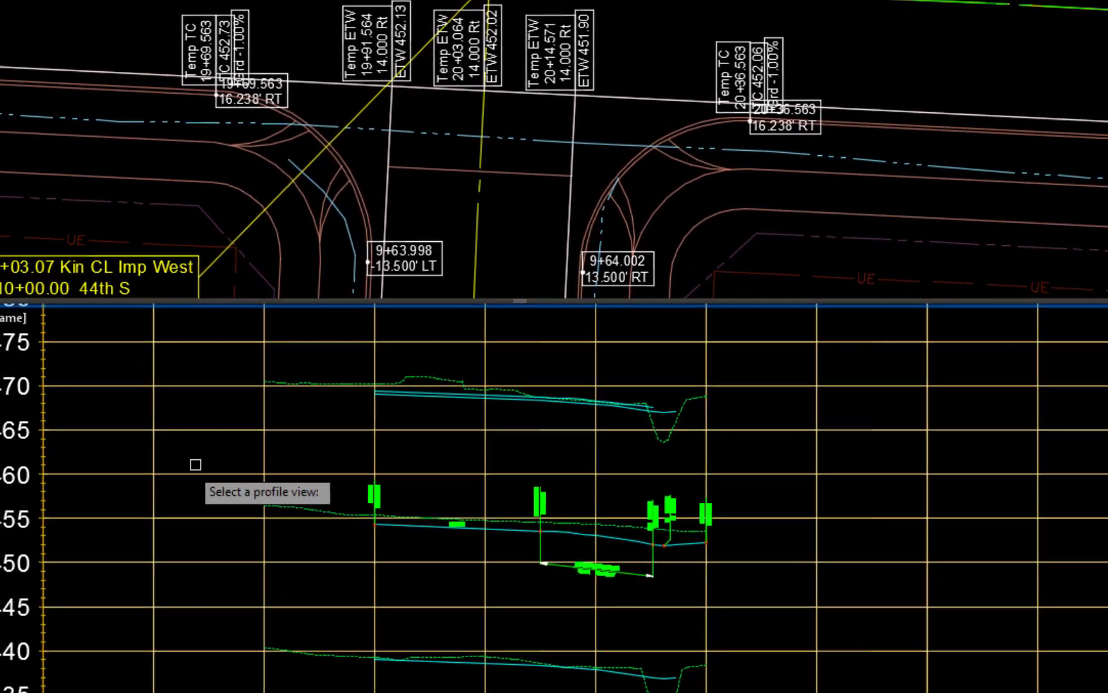
pyautogui.moveTo(354, 440); pyautogui.dragTo(396, 692, button='middle')
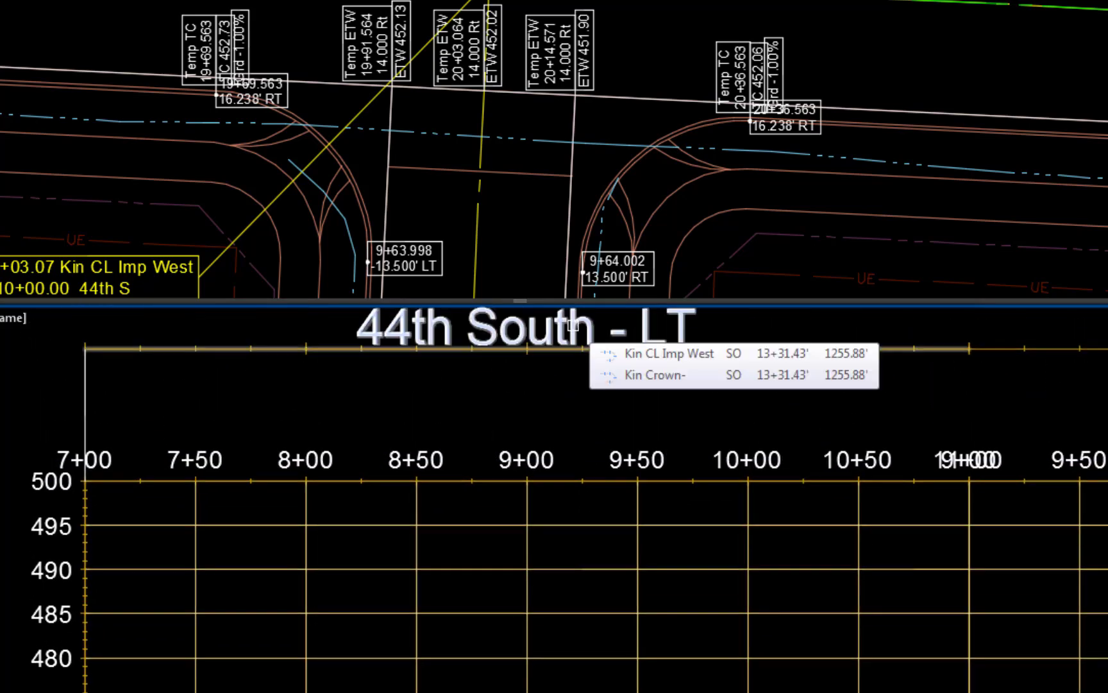
pyautogui.click(573, 325)
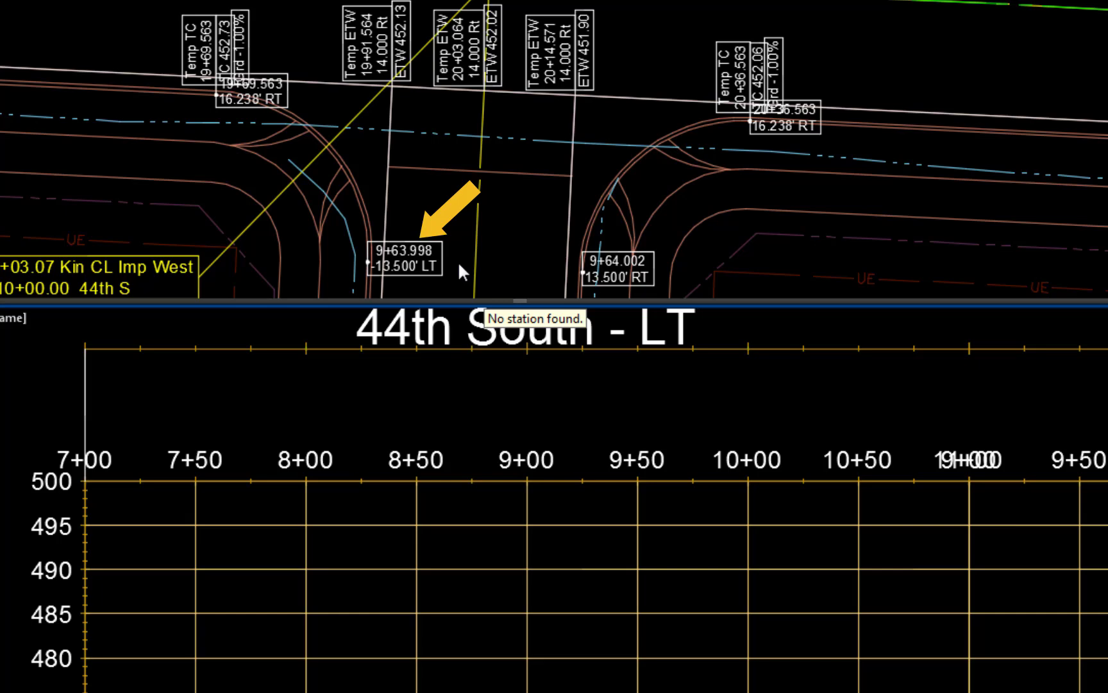
pyautogui.moveTo(564, 619); pyautogui.dragTo(589, 307, button='middle')
pyautogui.write('9')
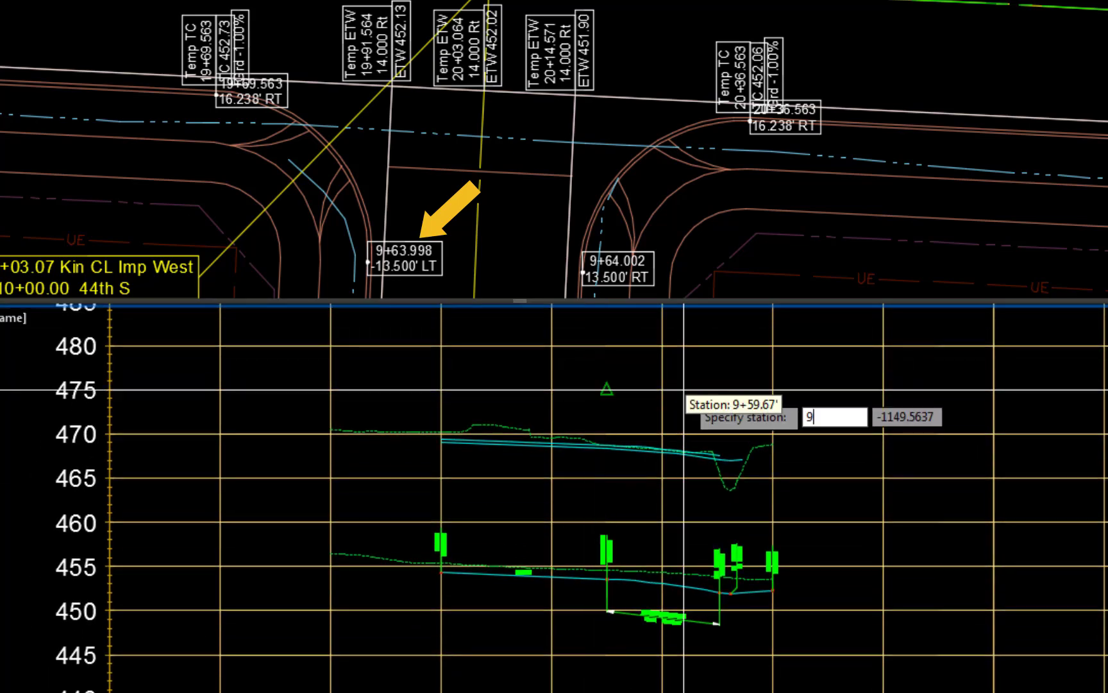
pyautogui.write('63.')
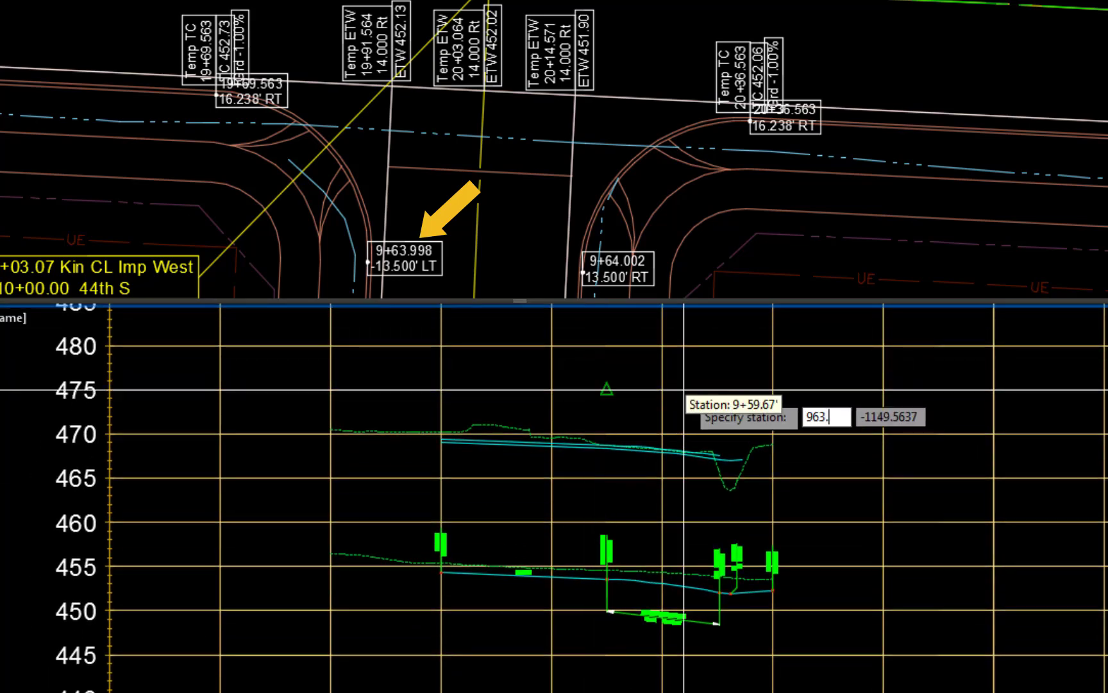
pyautogui.write('998')
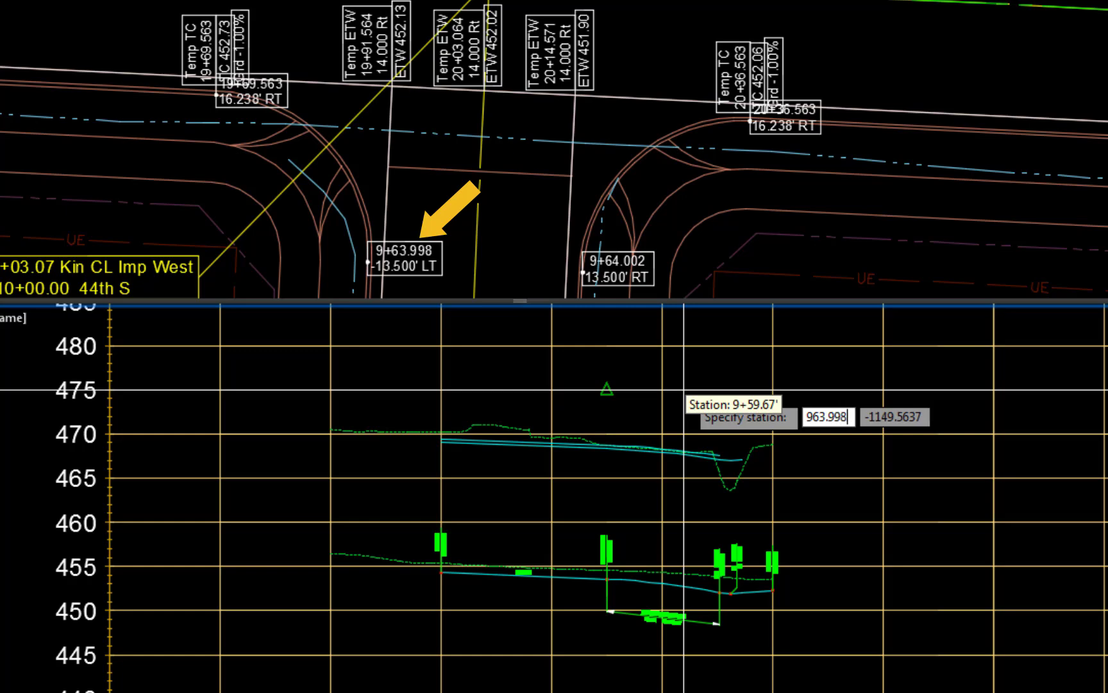
pyautogui.press('Return')
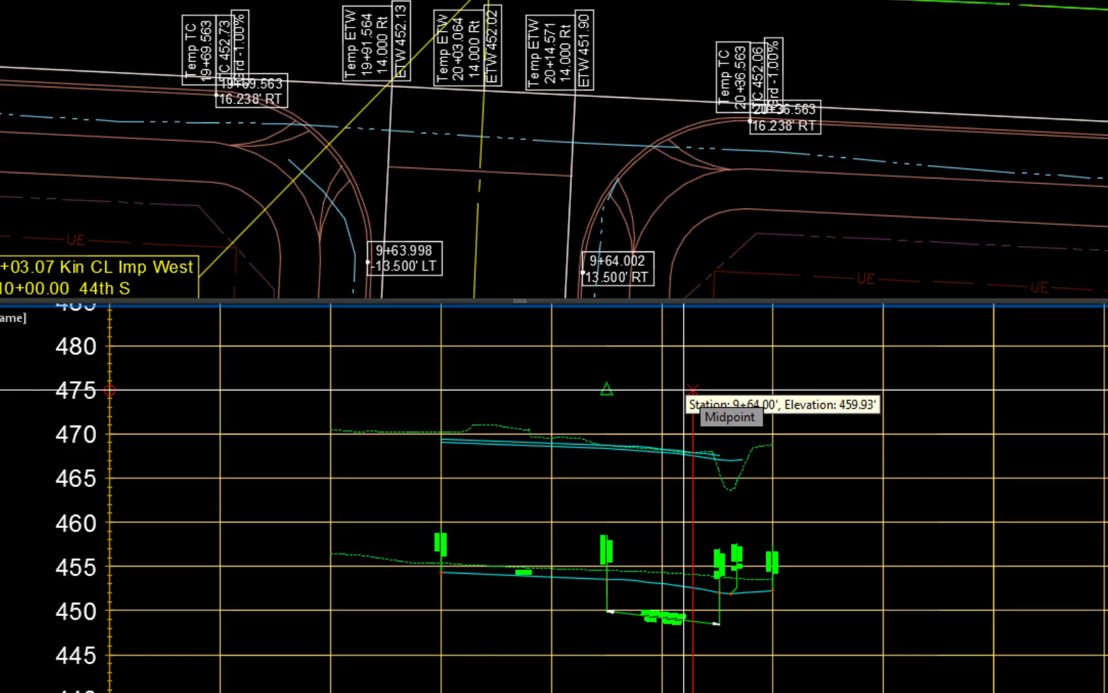
pyautogui.click(683, 390)
# Place the BCR label on the top-of-curb profile and use that profile for its elevation and grade components.
pyautogui.scroll(6, 698, 453)
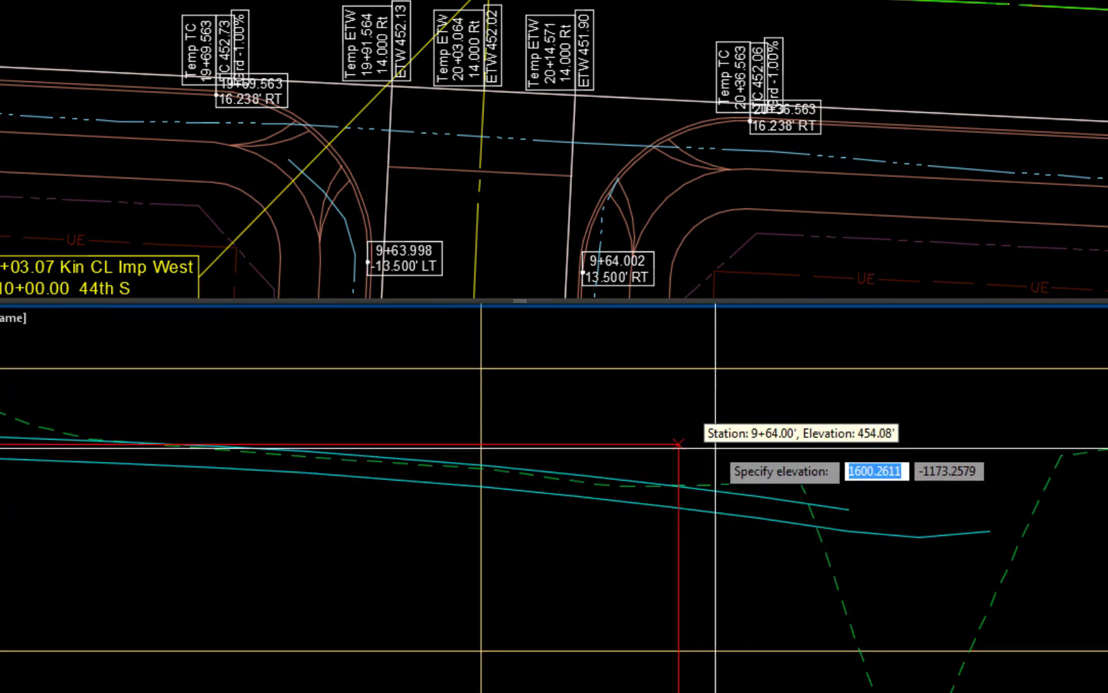
pyautogui.scroll(-2, 736, 510)
pyautogui.scroll(5, 641, 501)
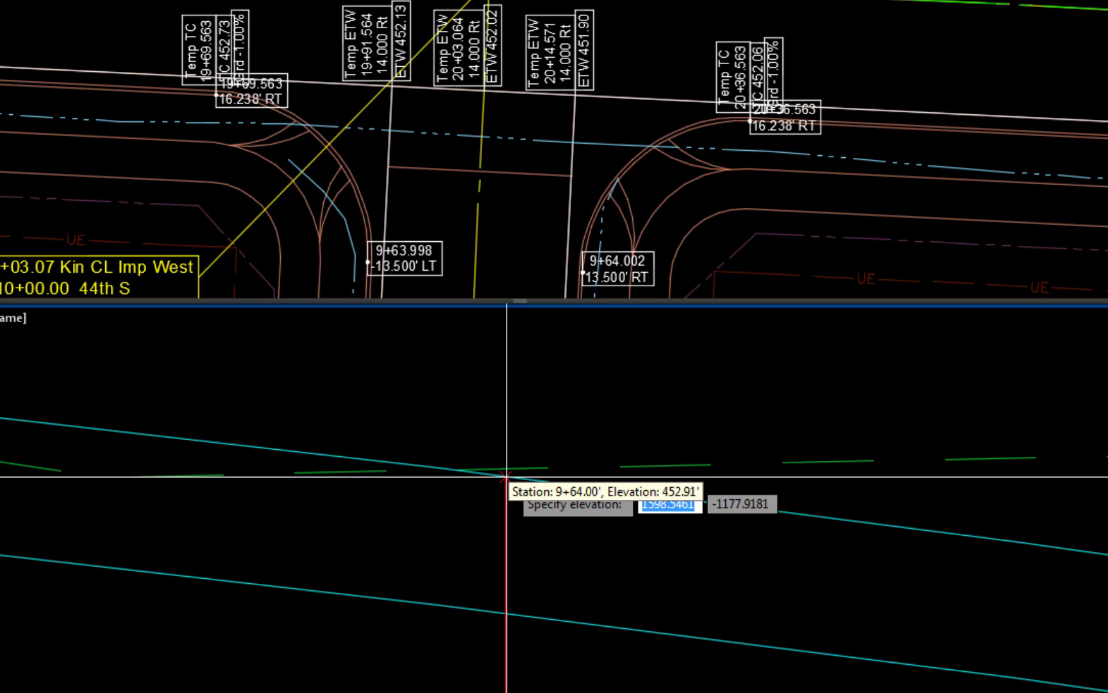
pyautogui.click(506, 477)
pyautogui.scroll(-5, 507, 459)
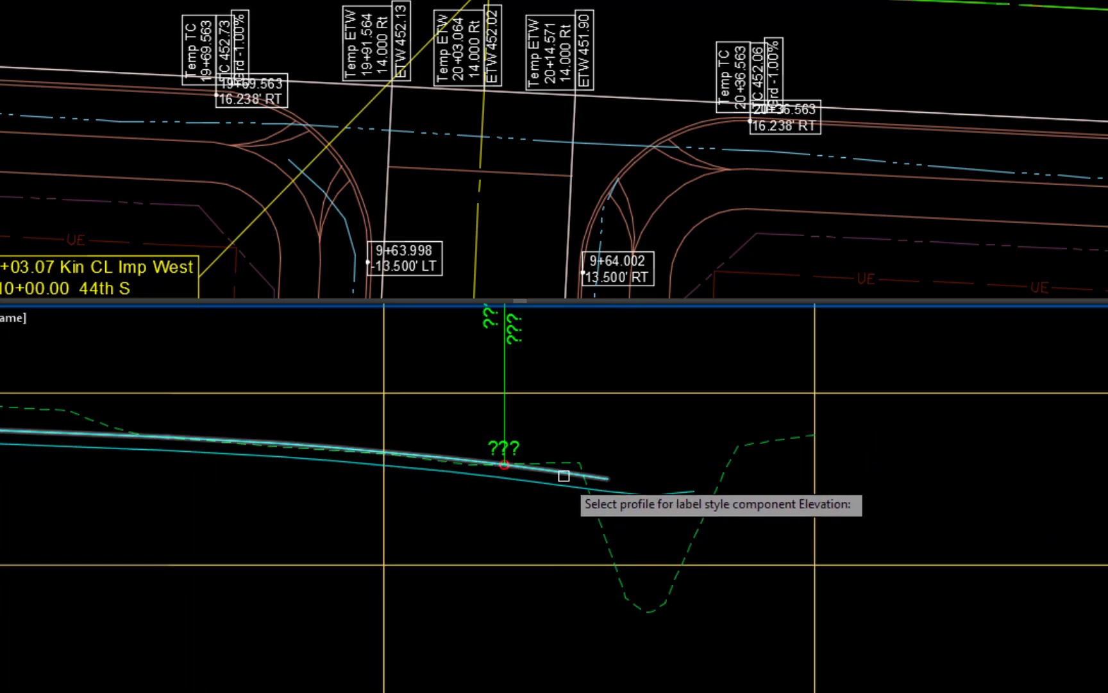
pyautogui.click(559, 471)
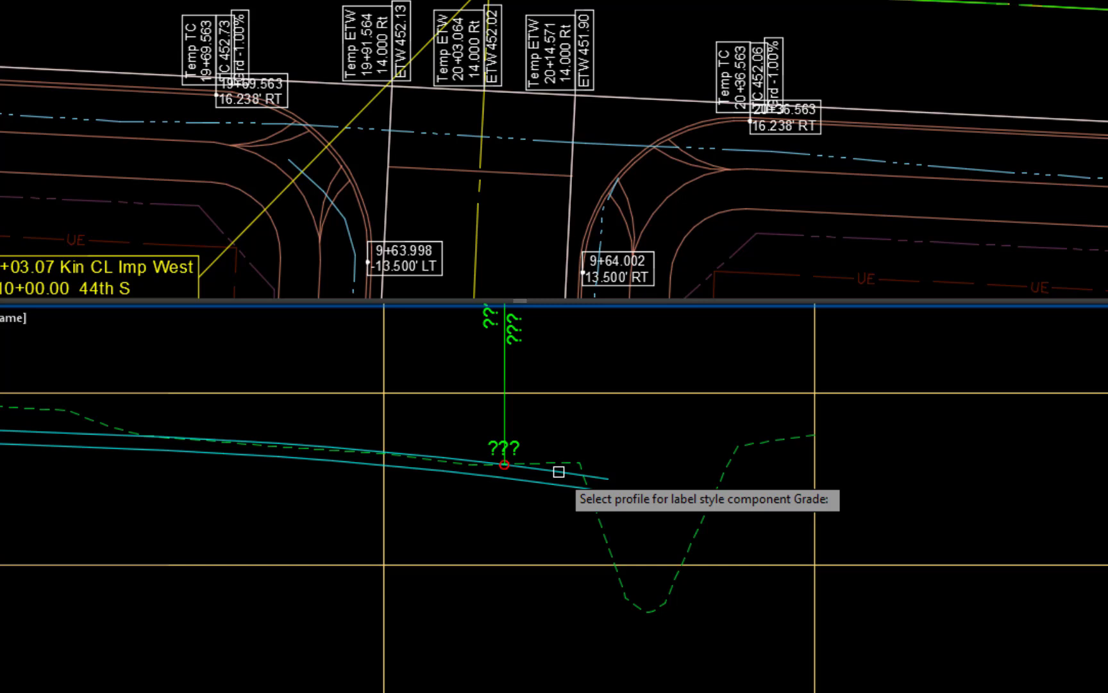
pyautogui.click(559, 471)
pyautogui.click(558, 471)
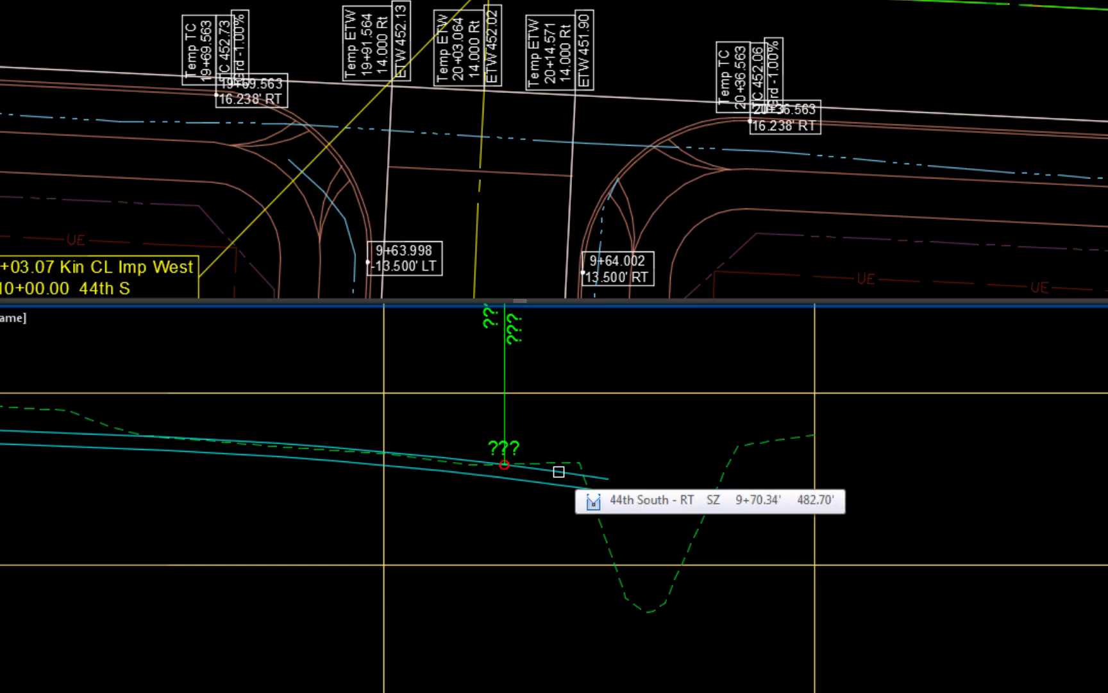
pyautogui.click(559, 472)
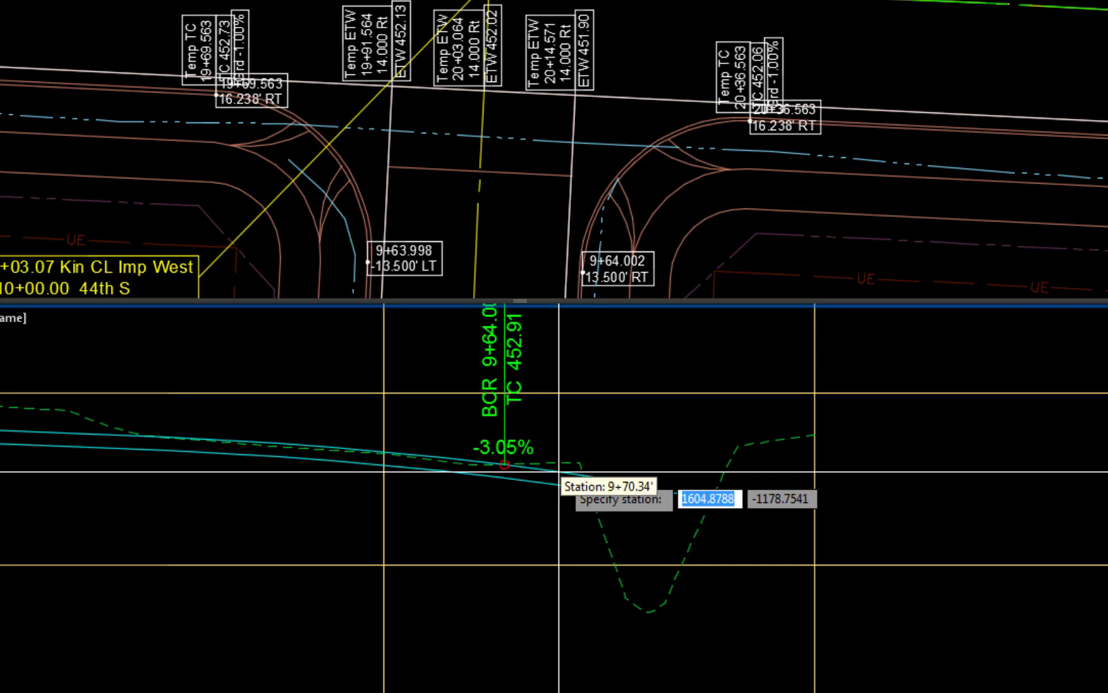
pyautogui.click(559, 472)
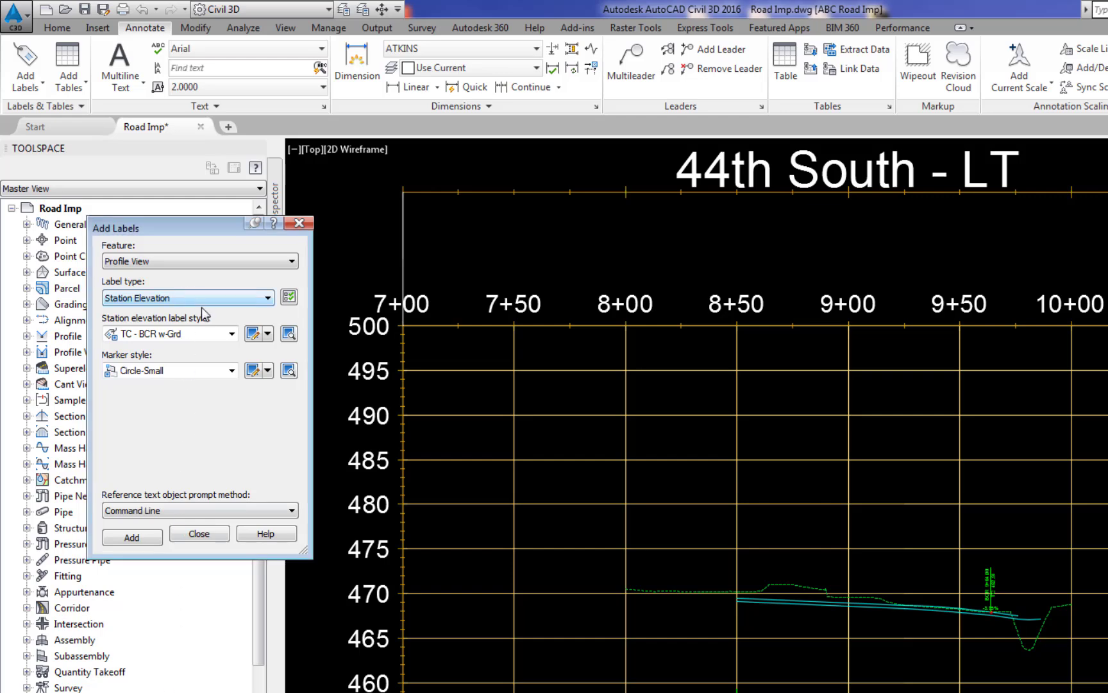
# Add a TC - BVC label at station 9+25.00 on the top-of-curb profile in the 44th South - LT view, referencing that profile's elevation.
pyautogui.click(231, 333)
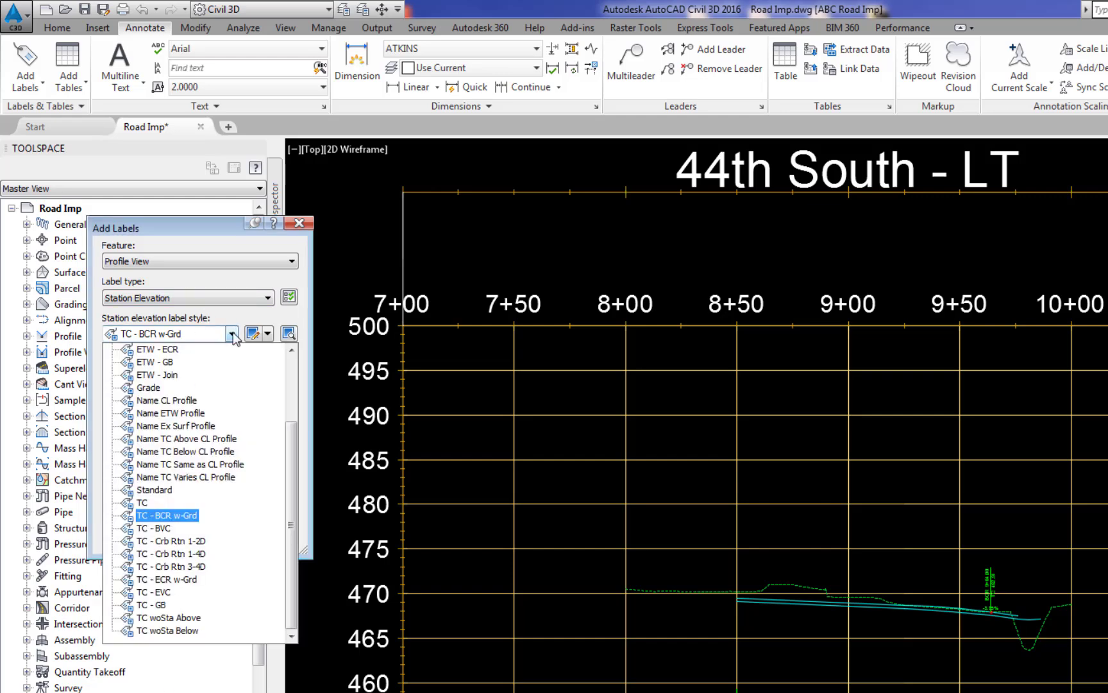
pyautogui.click(161, 530)
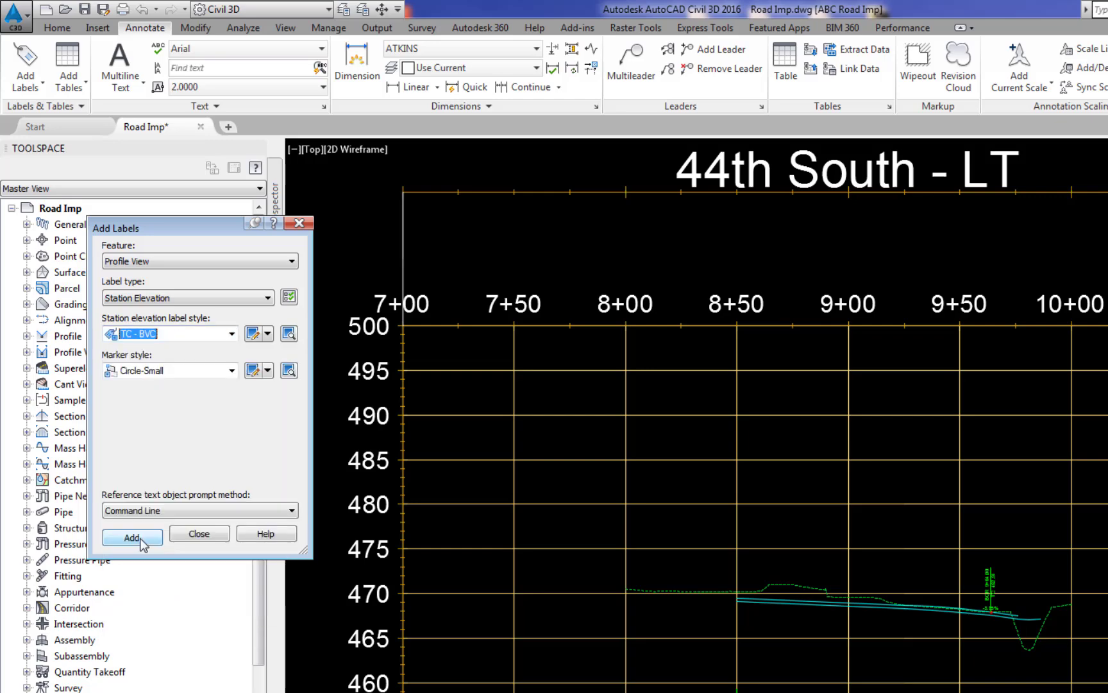
pyautogui.click(133, 538)
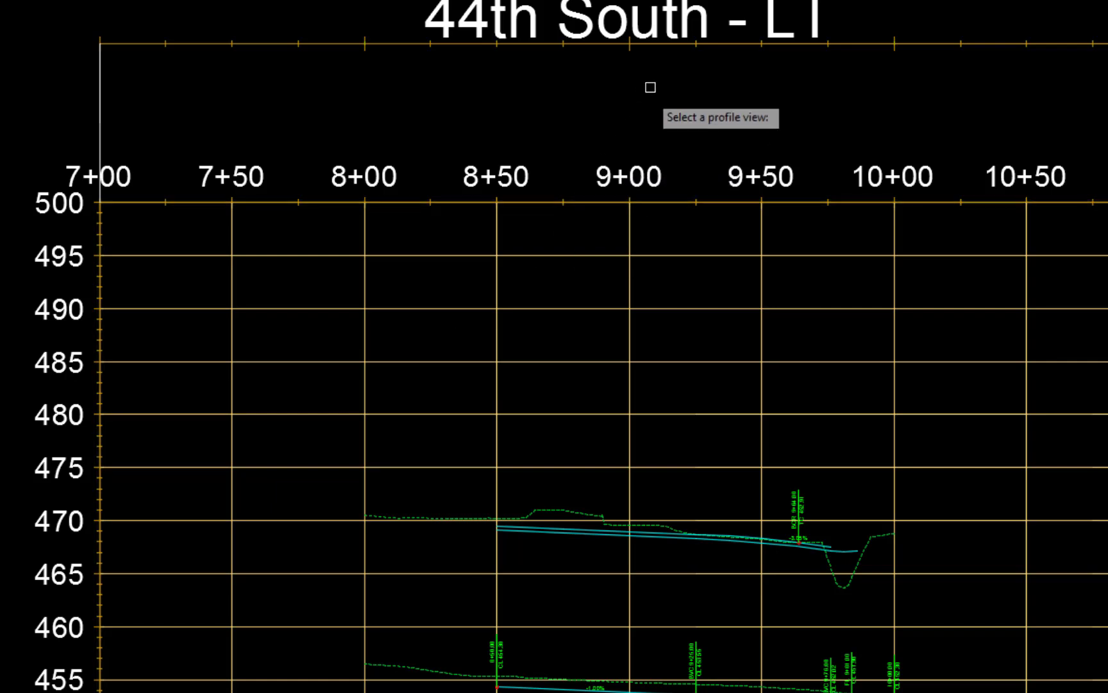
pyautogui.click(679, 26)
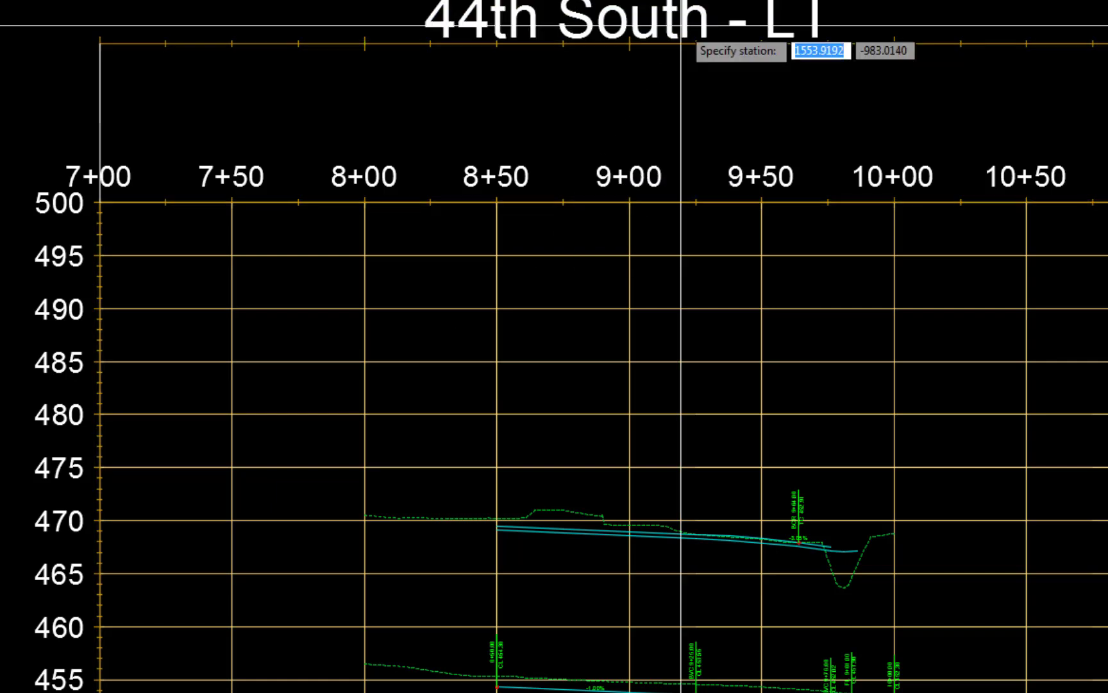
pyautogui.scroll(4, 695, 588)
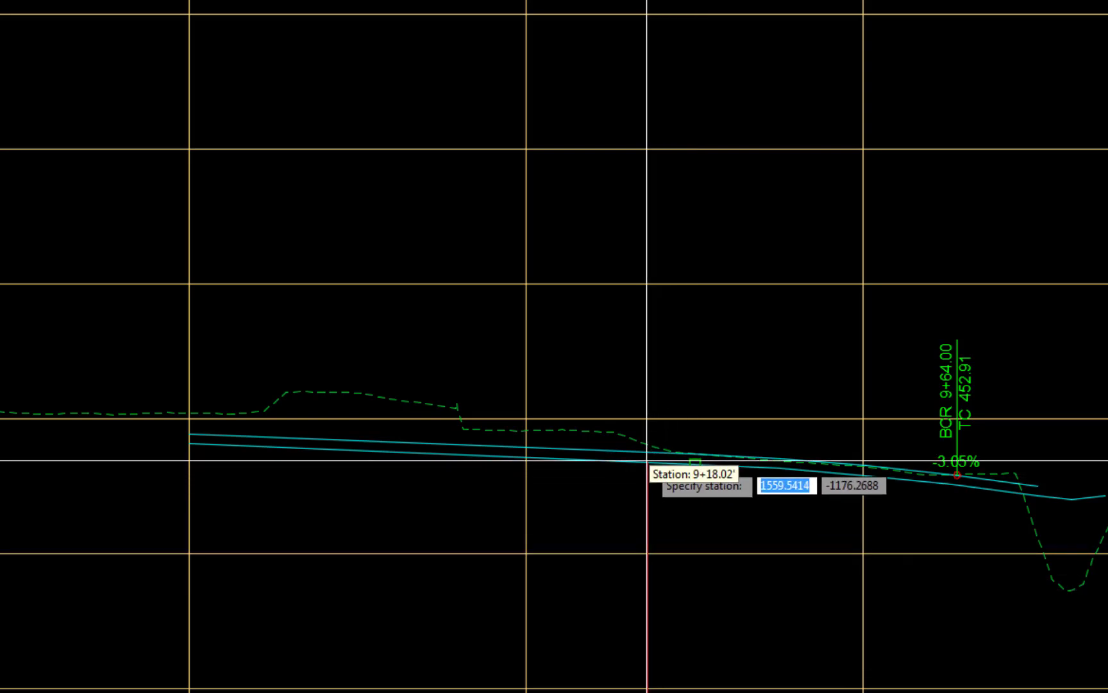
pyautogui.click(695, 453)
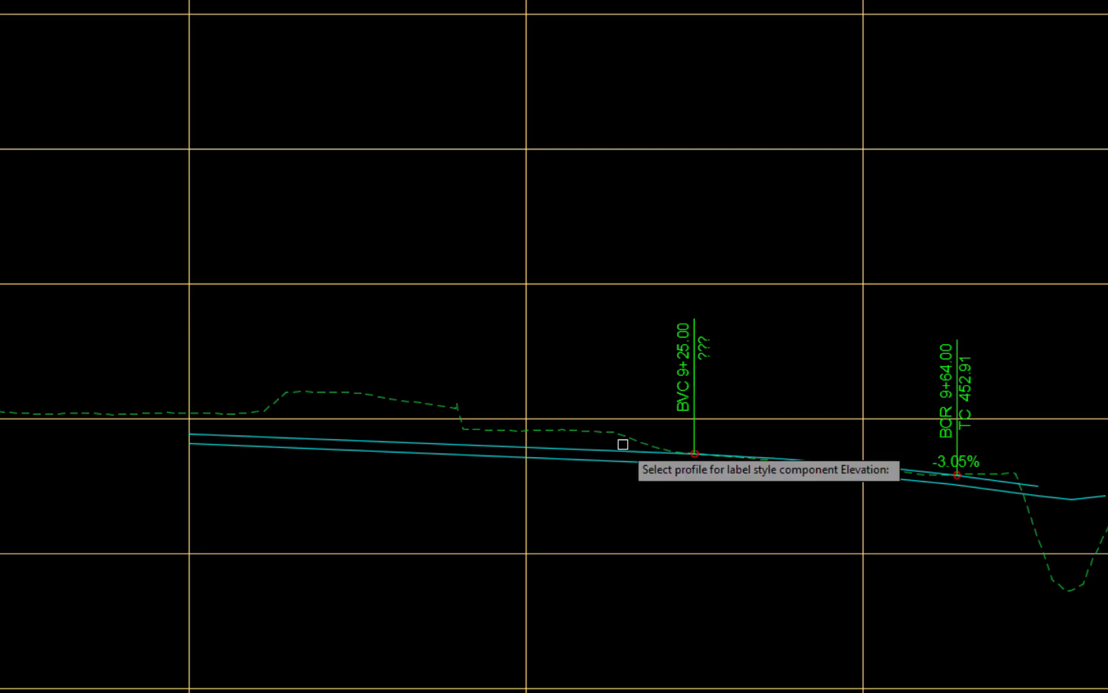
pyautogui.click(622, 449)
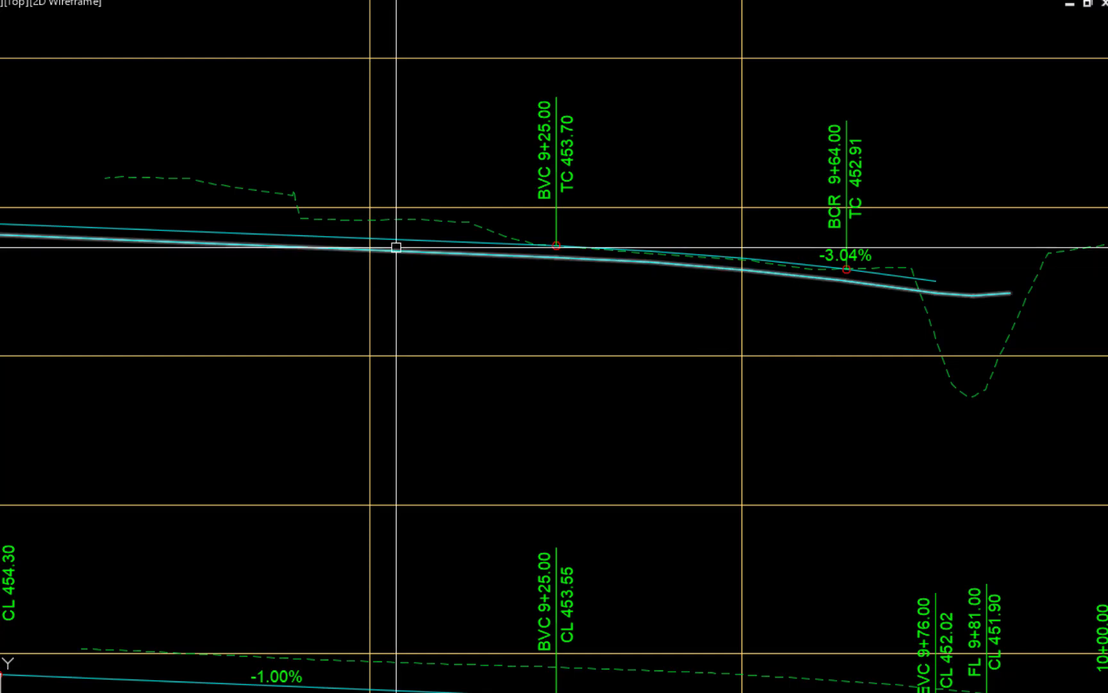
# In the top-of-curb profile's geometry table, set the elevation of the last PVI at station 9+76.00 to 452.91.
pyautogui.click(397, 240)
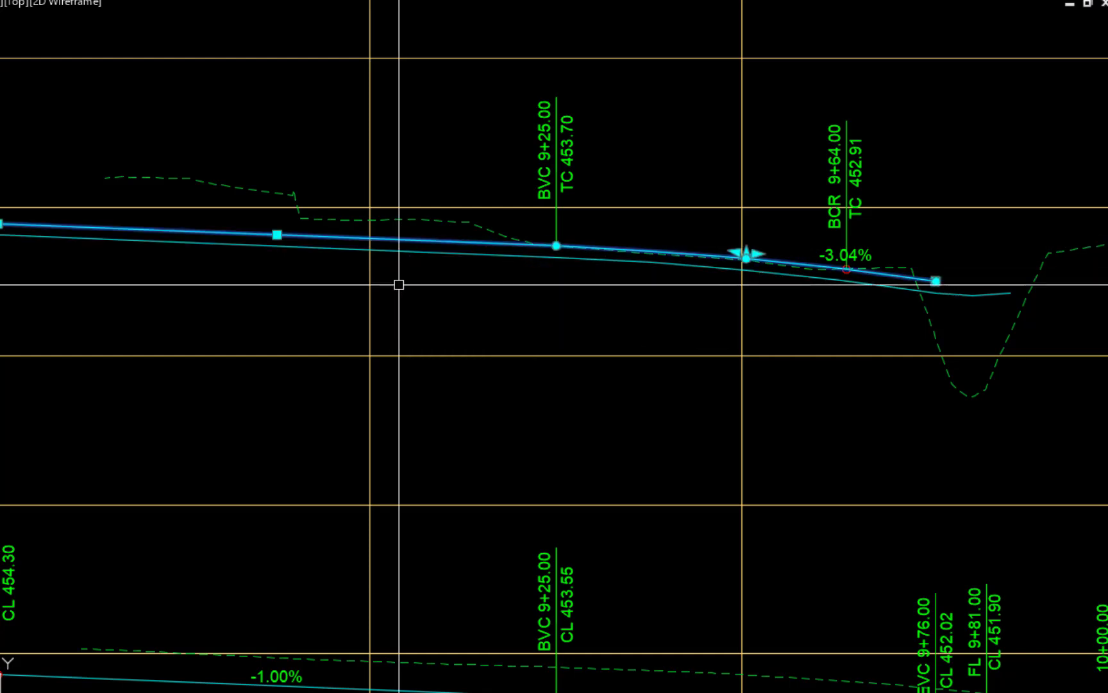
pyautogui.rightClick(491, 399)
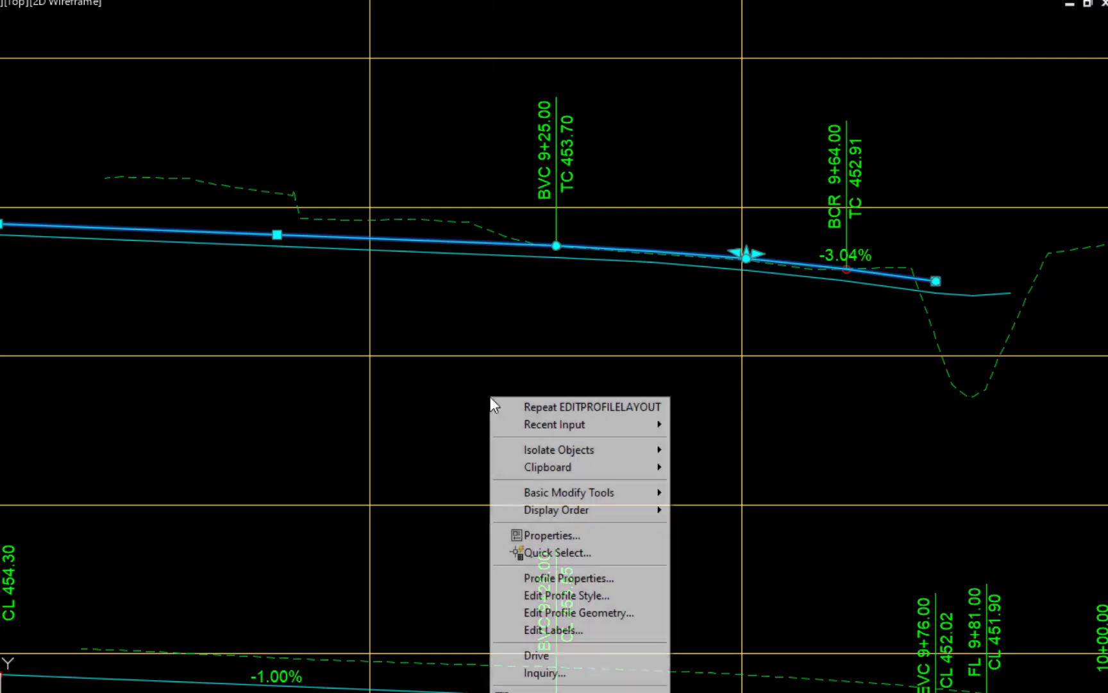
pyautogui.click(562, 615)
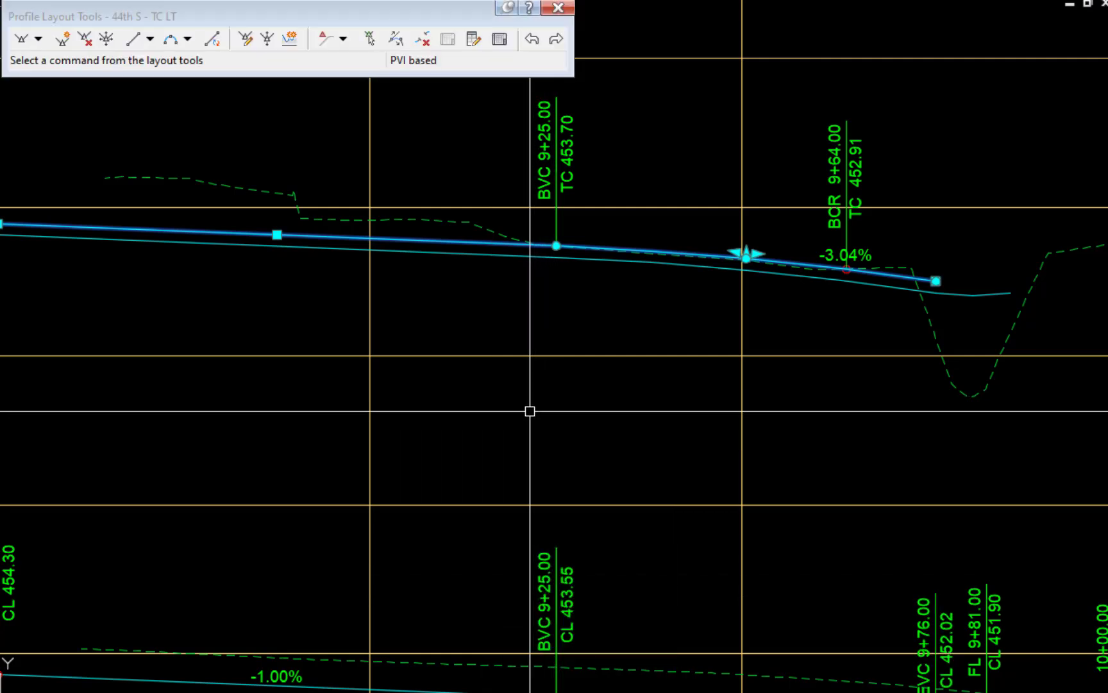
pyautogui.click(501, 41)
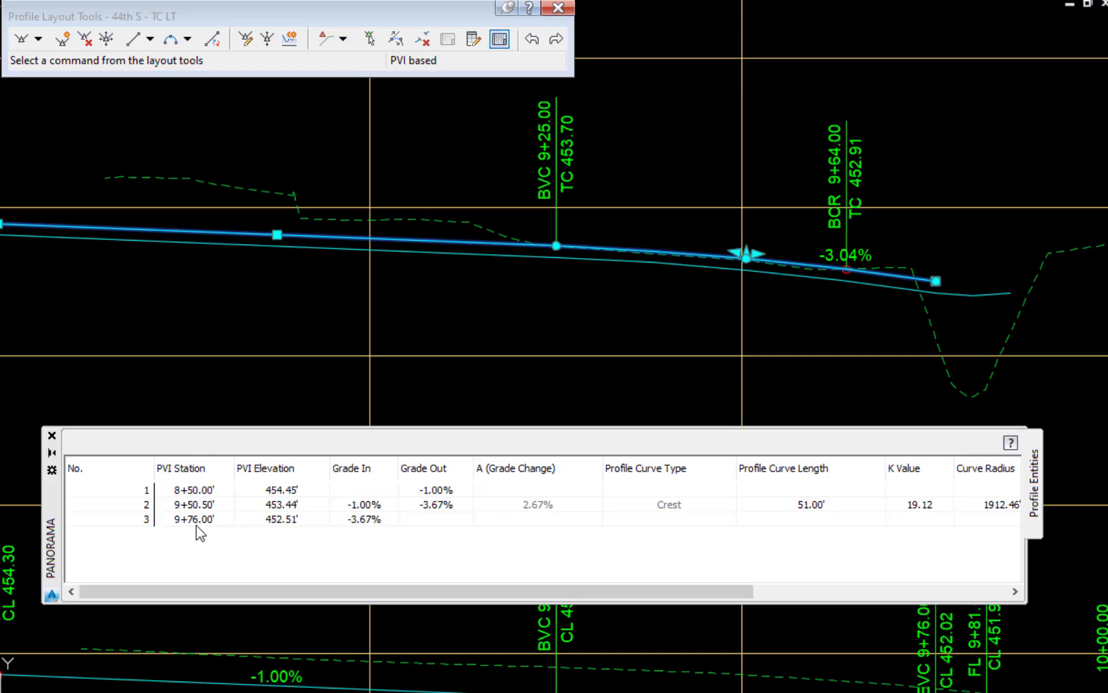
pyautogui.click(284, 527)
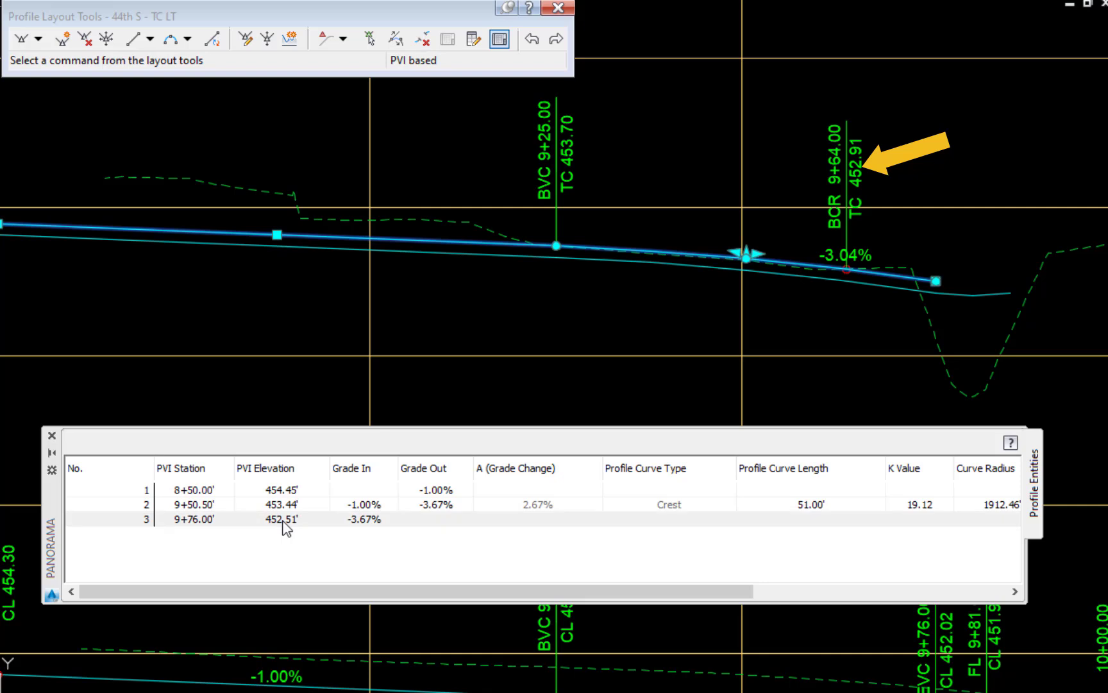
pyautogui.click(290, 517)
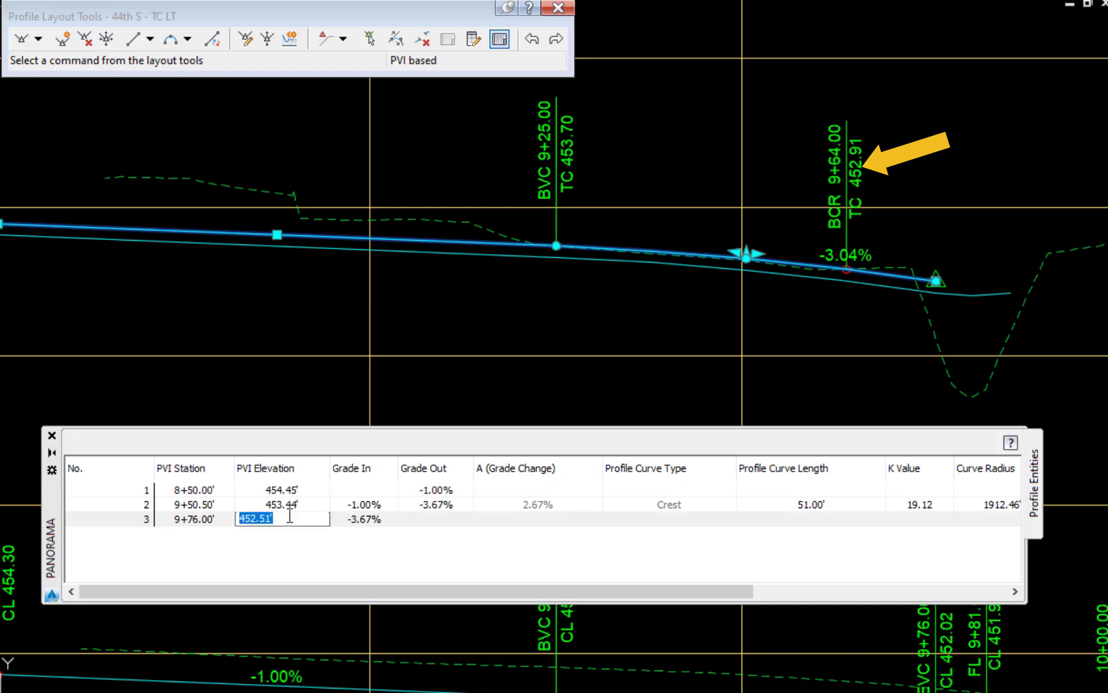
pyautogui.write('452.91')
pyautogui.press('Return')
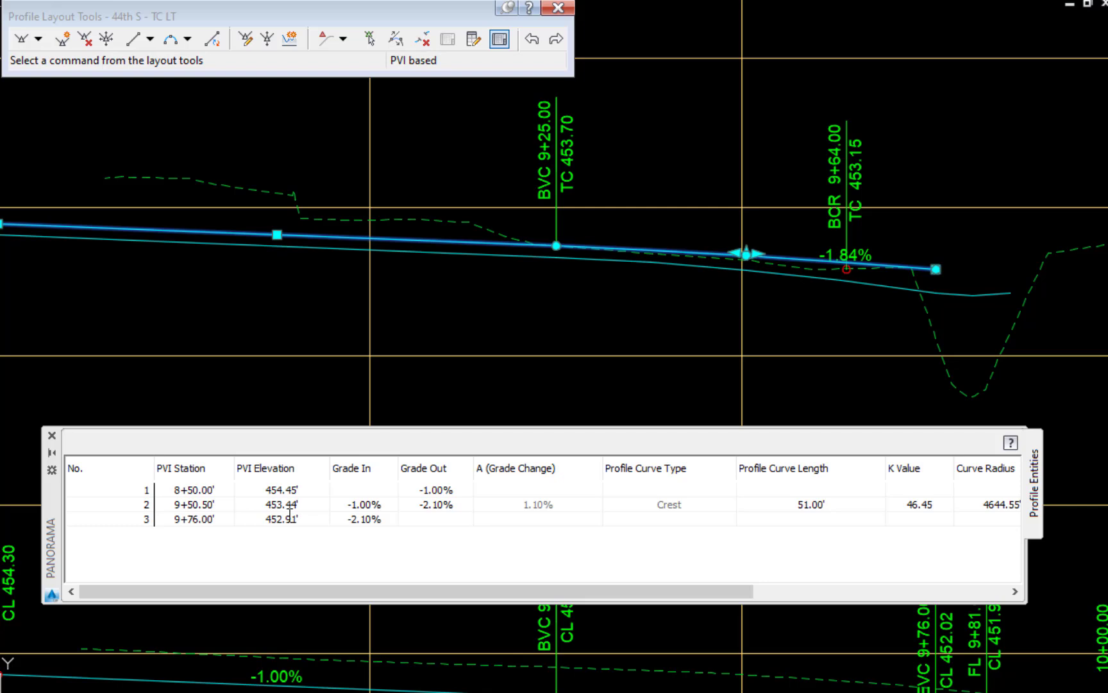
# In the top-of-curb profile's geometry table, set the profile curve length at the 9+50.50 PVI to 10 feet.
pyautogui.click(822, 511)
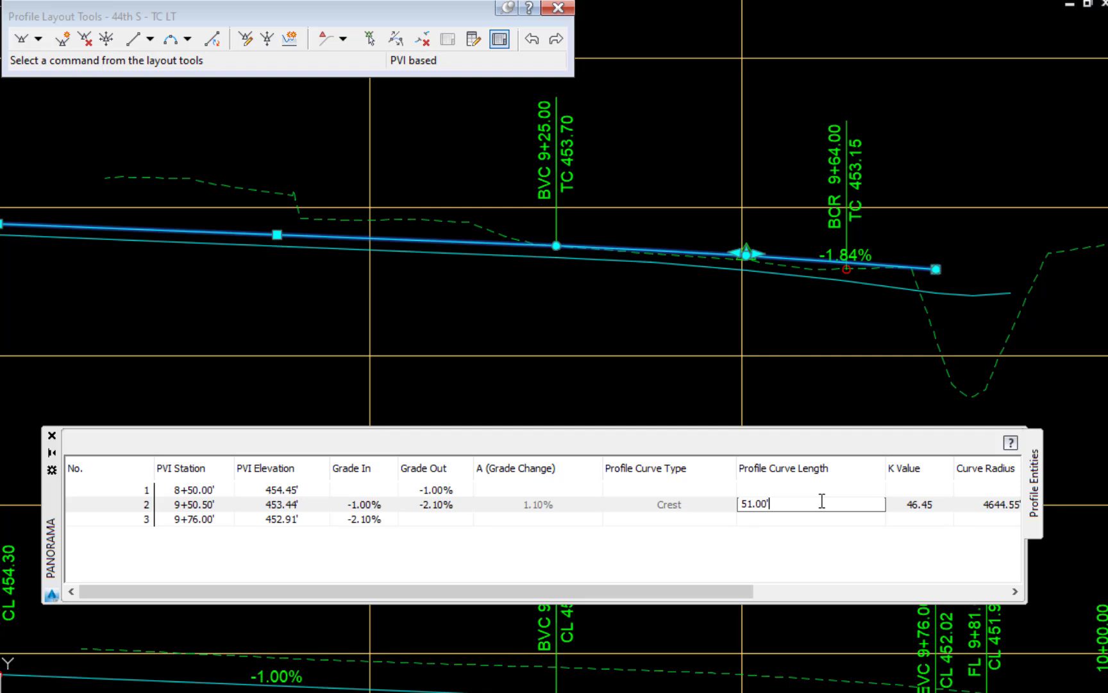
pyautogui.press('BackSpace')
pyautogui.press('BackSpace')
pyautogui.press('BackSpace')
pyautogui.press('BackSpace')
pyautogui.press('BackSpace')
pyautogui.press('BackSpace')
pyautogui.write('10')
pyautogui.press('Return')
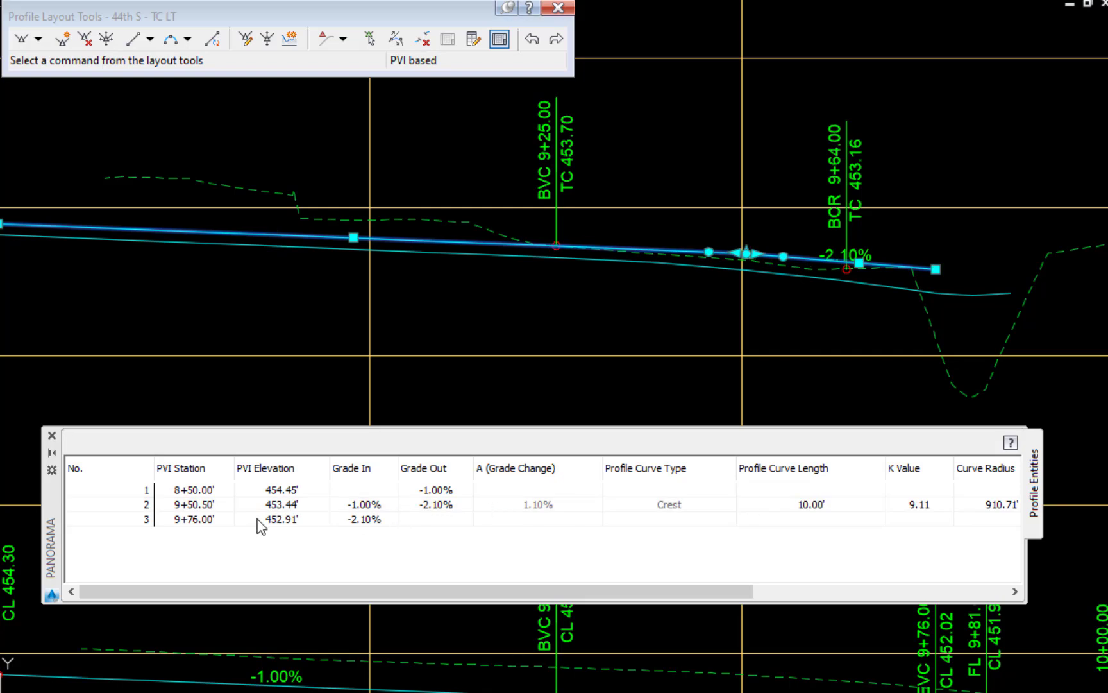
# Move the last PVI of the top-of-curb profile to station 963.998 and close the geometry table and layout tools.
pyautogui.click(194, 525)
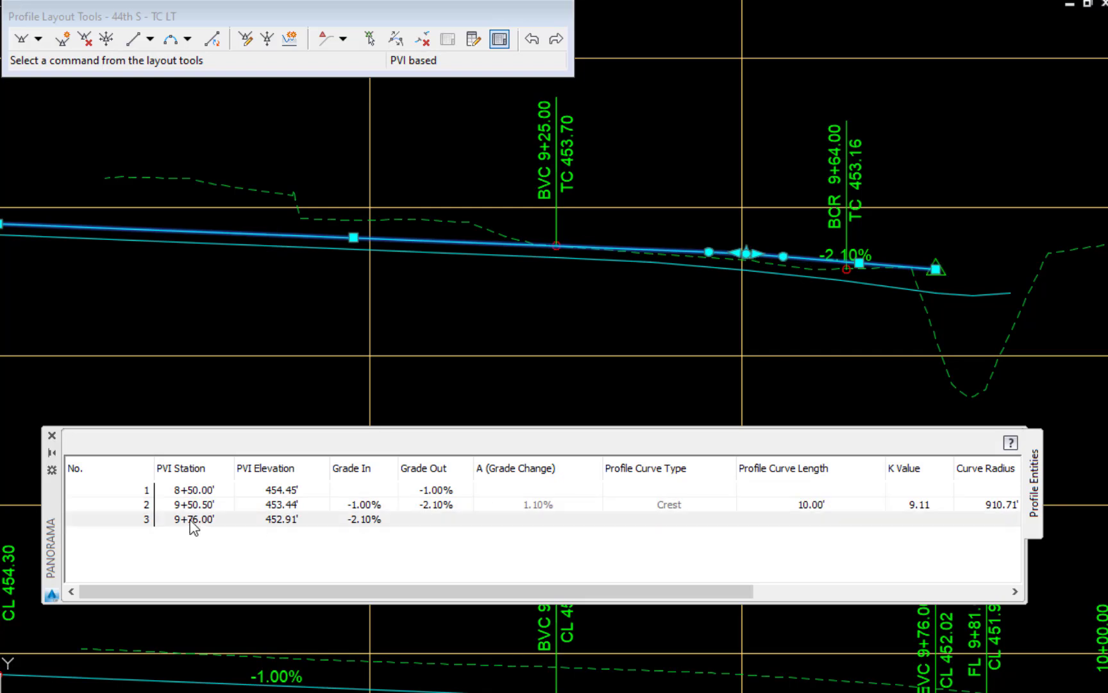
pyautogui.click(193, 525)
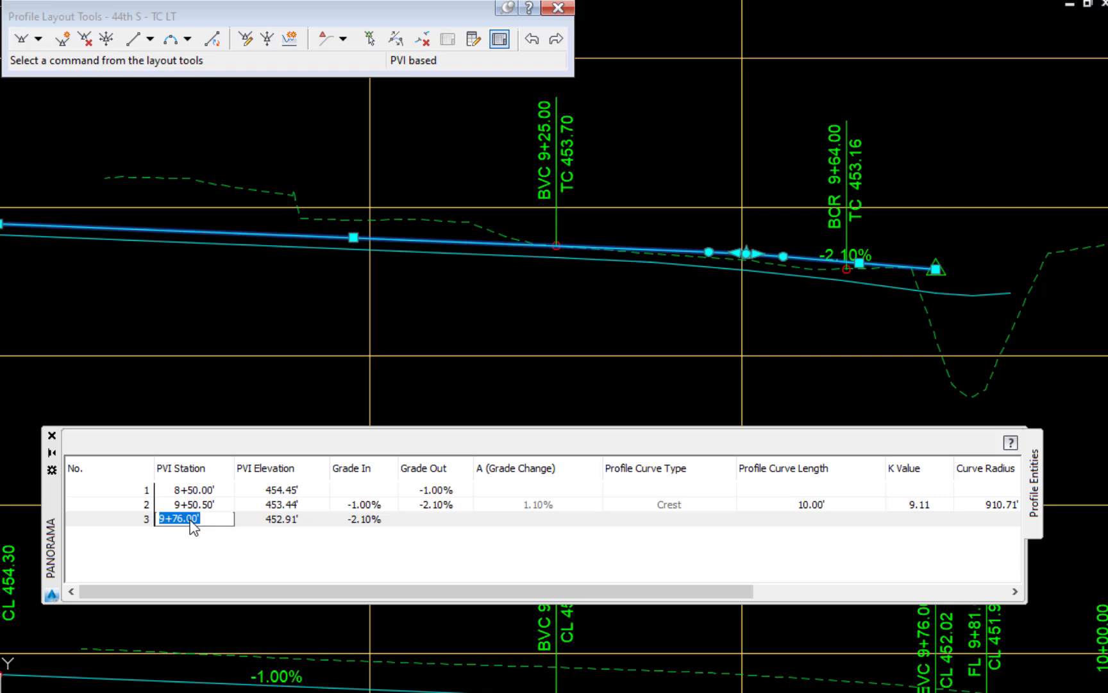
pyautogui.write('963.998')
pyautogui.press('Return')
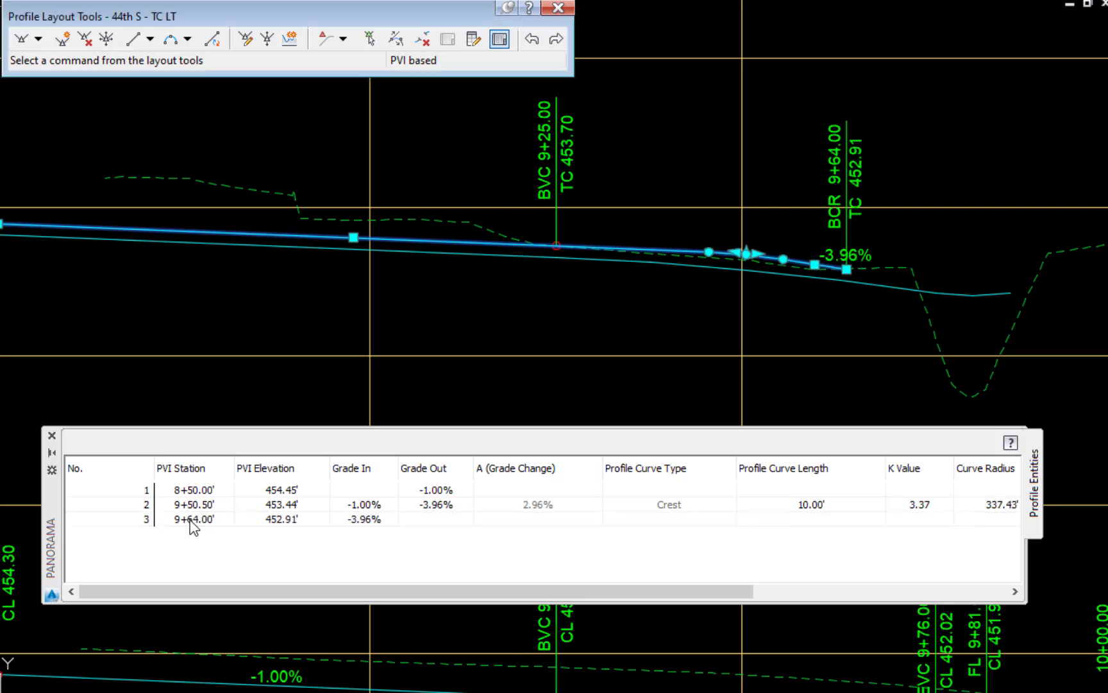
pyautogui.click(51, 434)
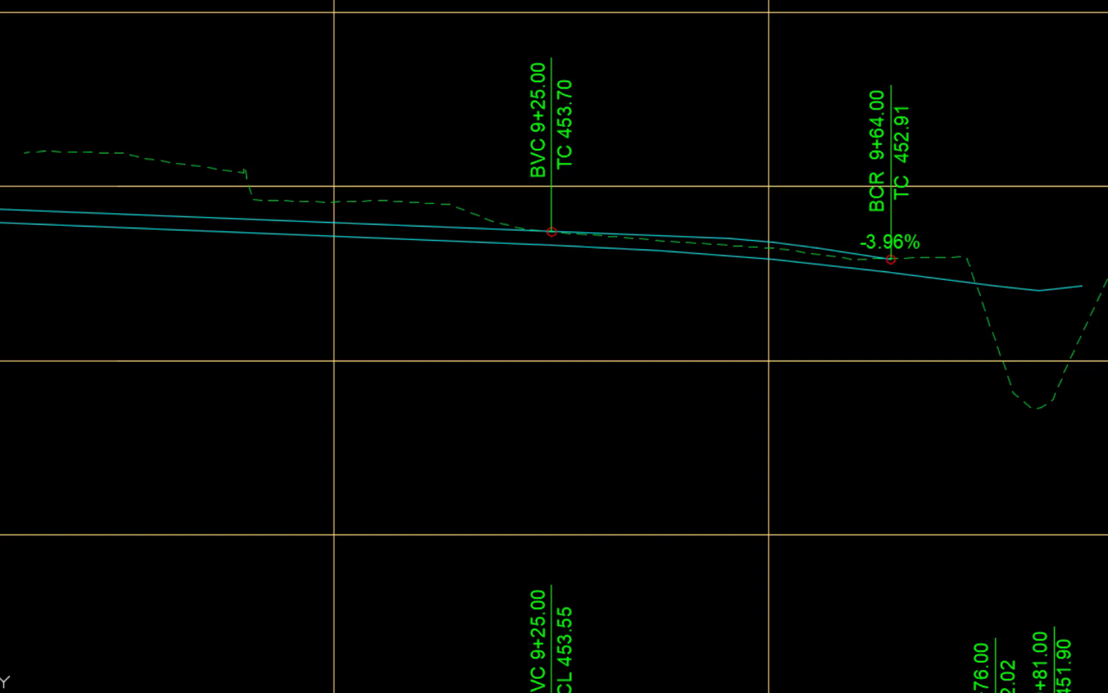
# Draw a horizontal line about 39 units long from the top of the BCR label line to the BVC label line.
pyautogui.press('Return')
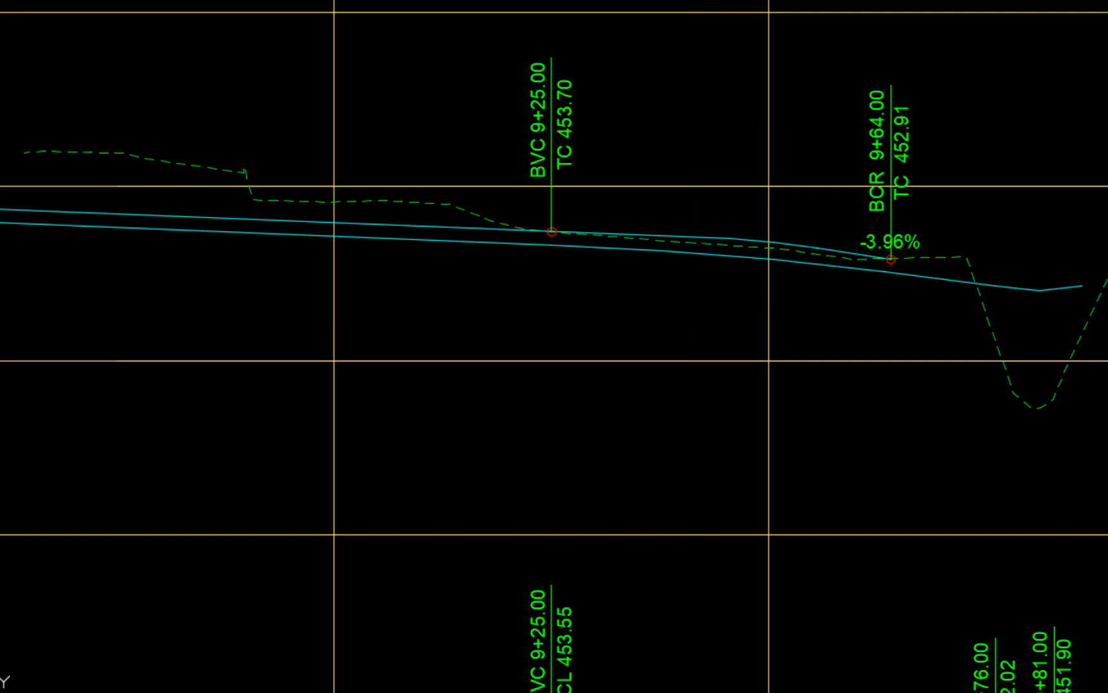
pyautogui.click(899, 86)
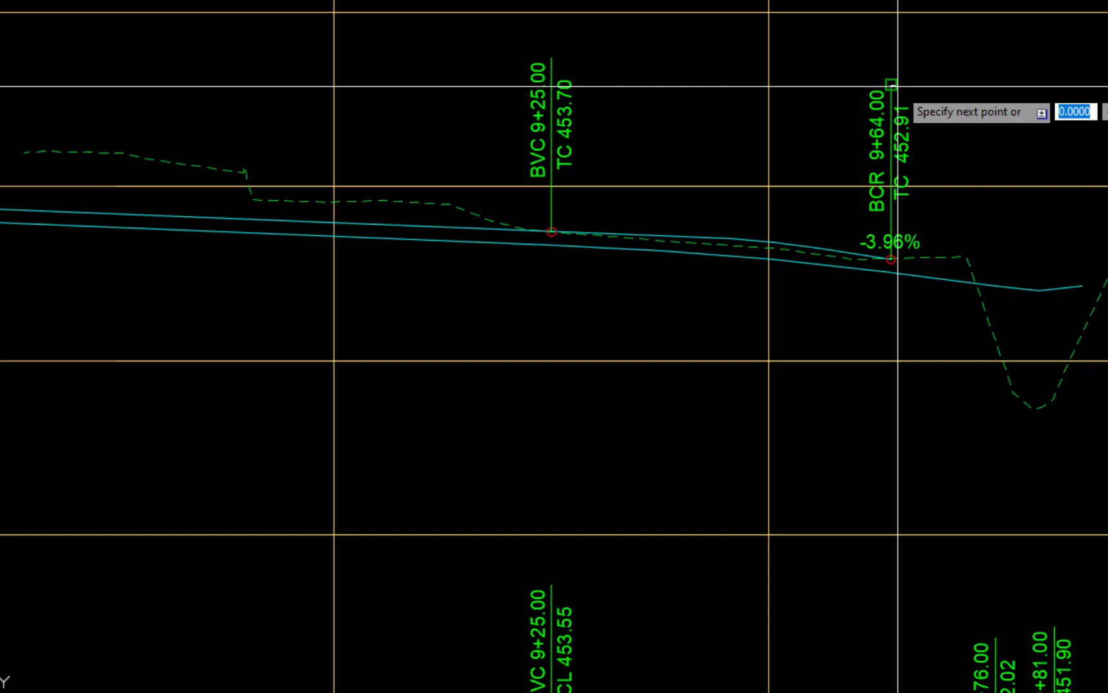
pyautogui.click(552, 85)
pyautogui.press('Return')
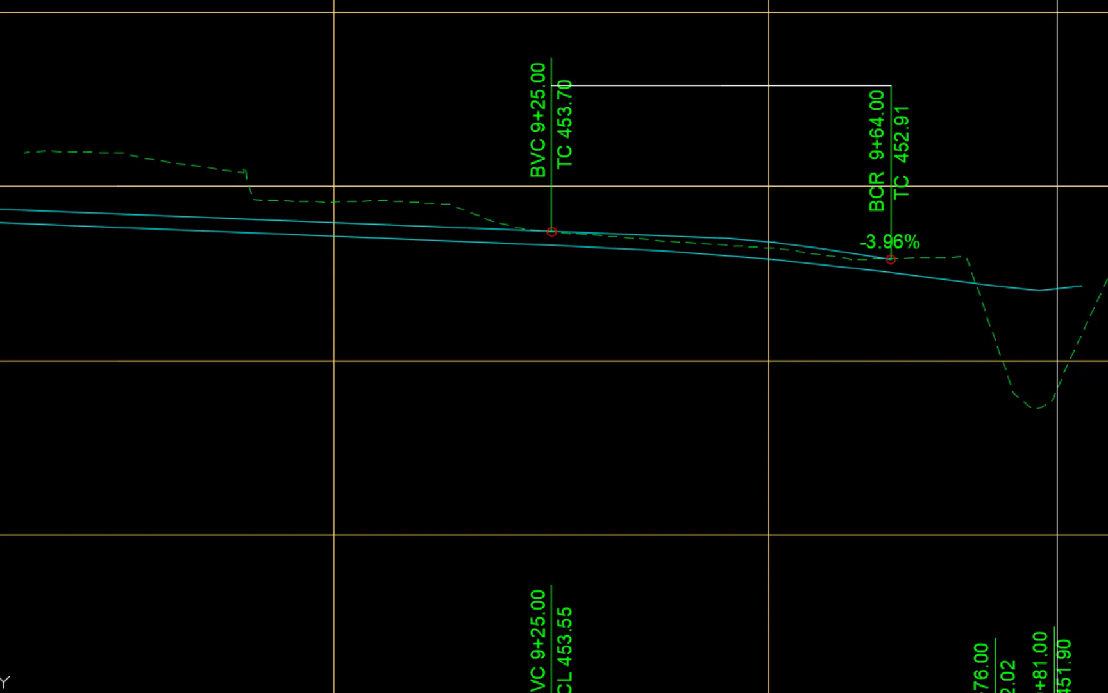
# Draw a vertical line about 27 units long from the horizontal line's midpoint down across the profiles, using Ortho.
pyautogui.write('l')
pyautogui.press('Return')
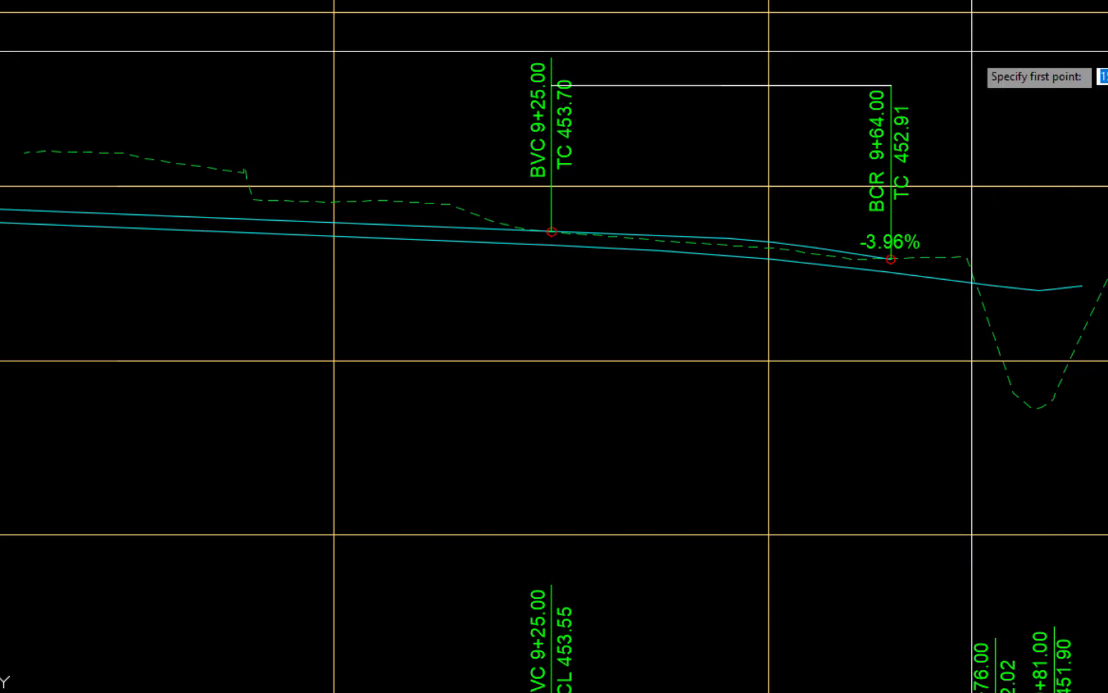
pyautogui.click(721, 85)
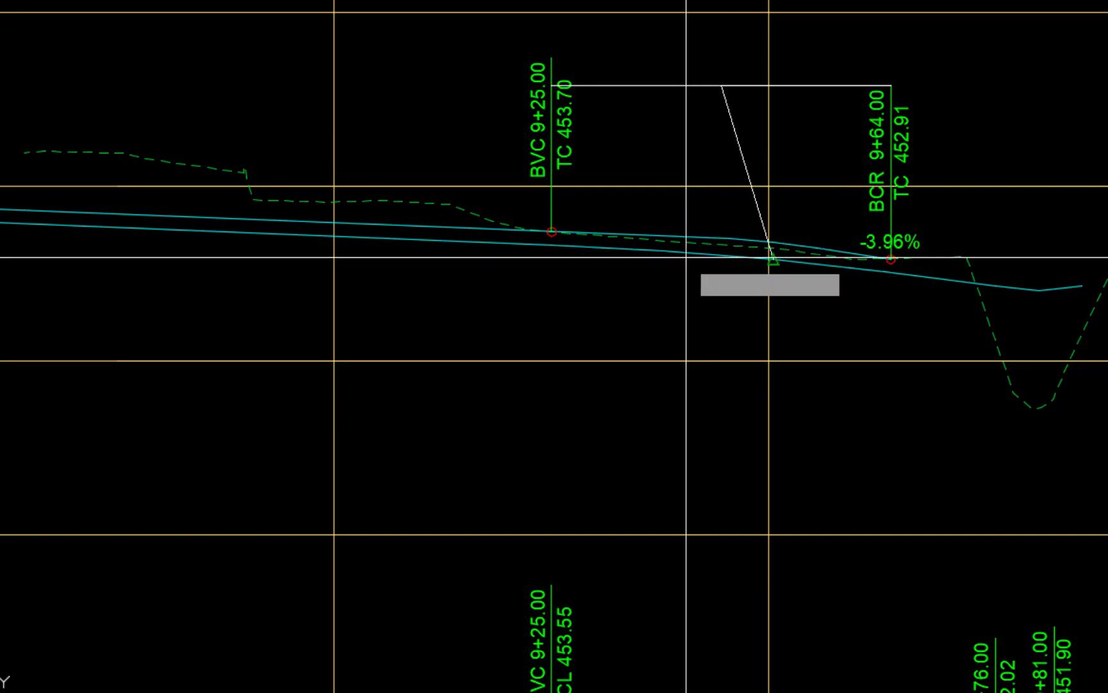
pyautogui.press('F8')
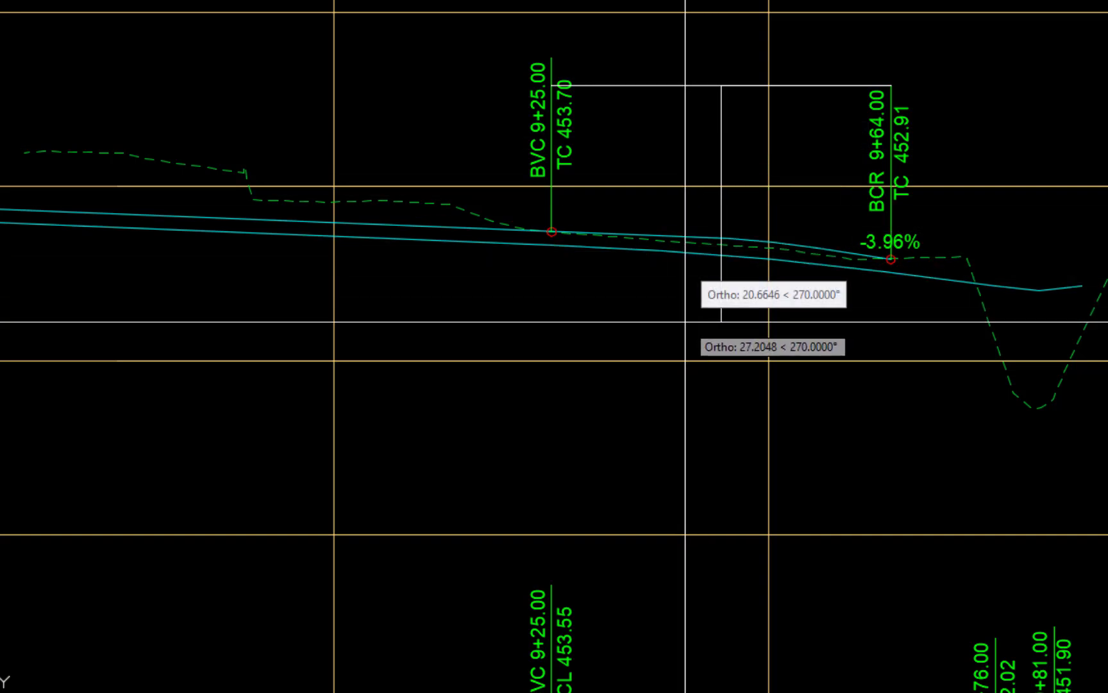
pyautogui.click(686, 322)
pyautogui.press('Return')
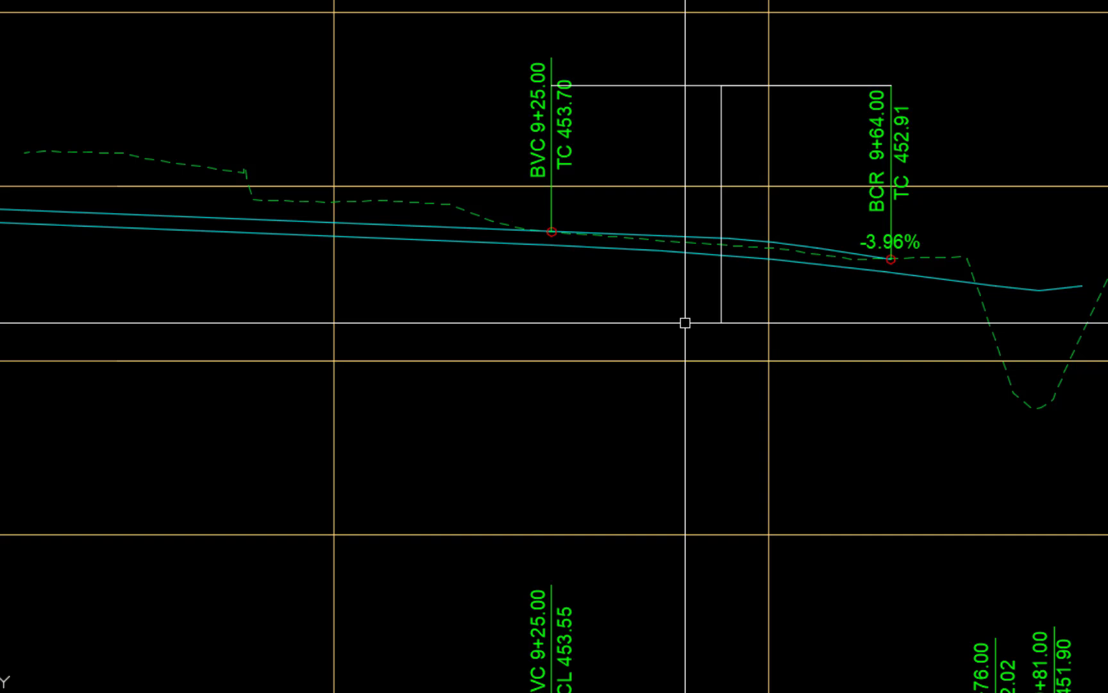
# Draw a line from the BVC point on the top-of-curb profile along its incoming tangent to the PVI at 9+50.50.
pyautogui.write('l')
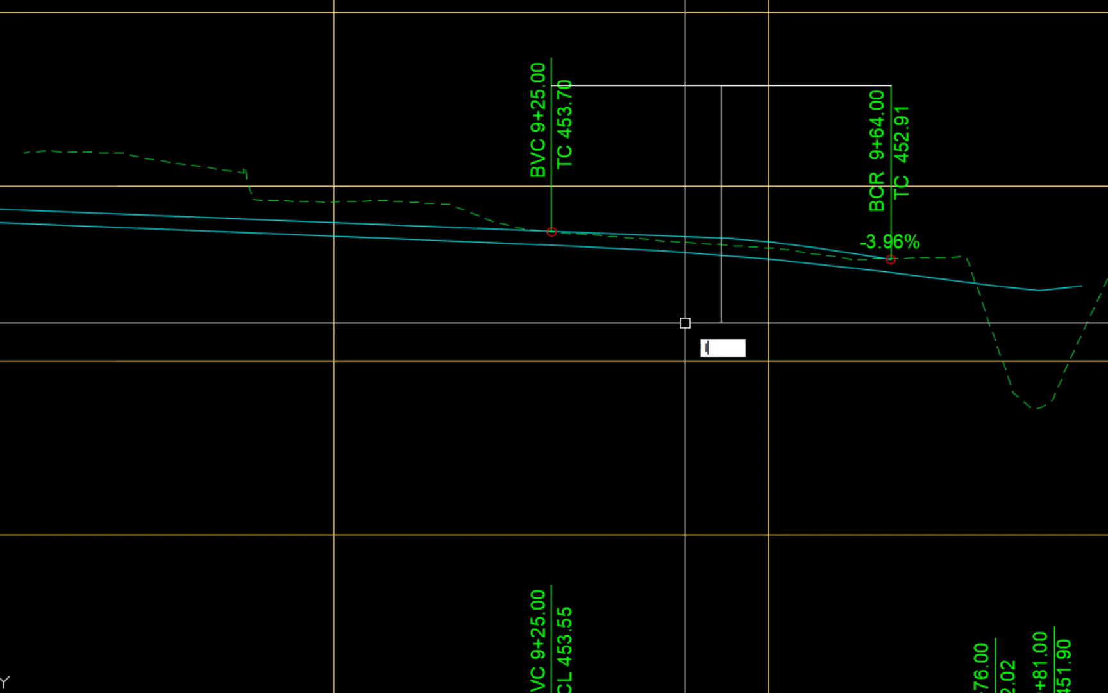
pyautogui.press('Return')
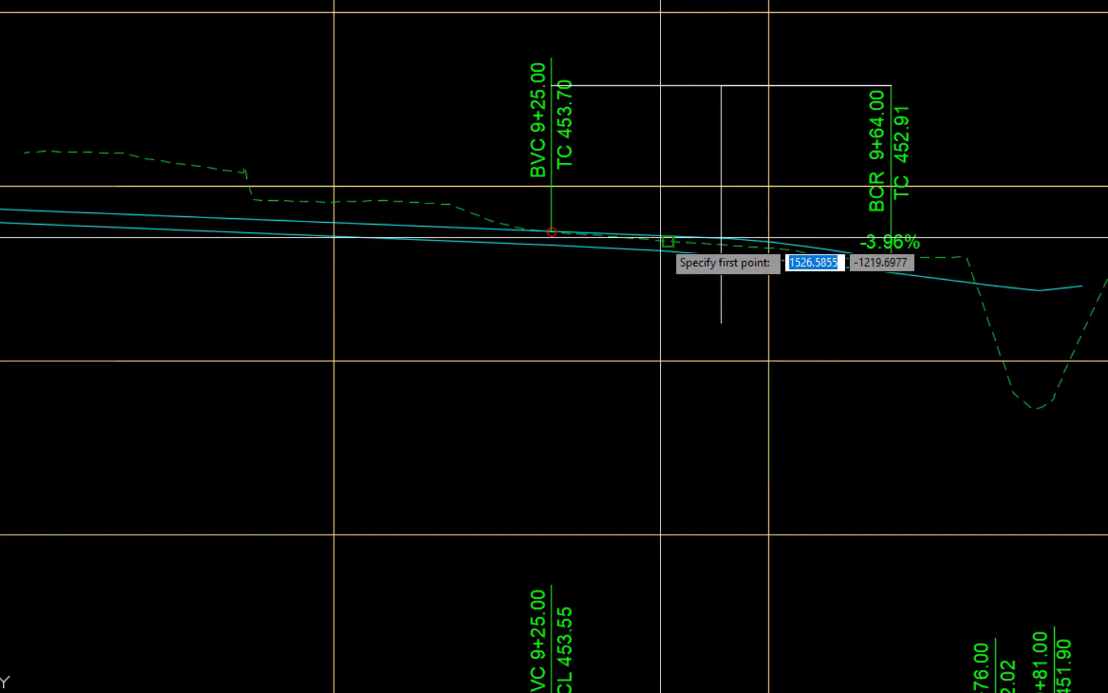
pyautogui.scroll(2, 488, 251)
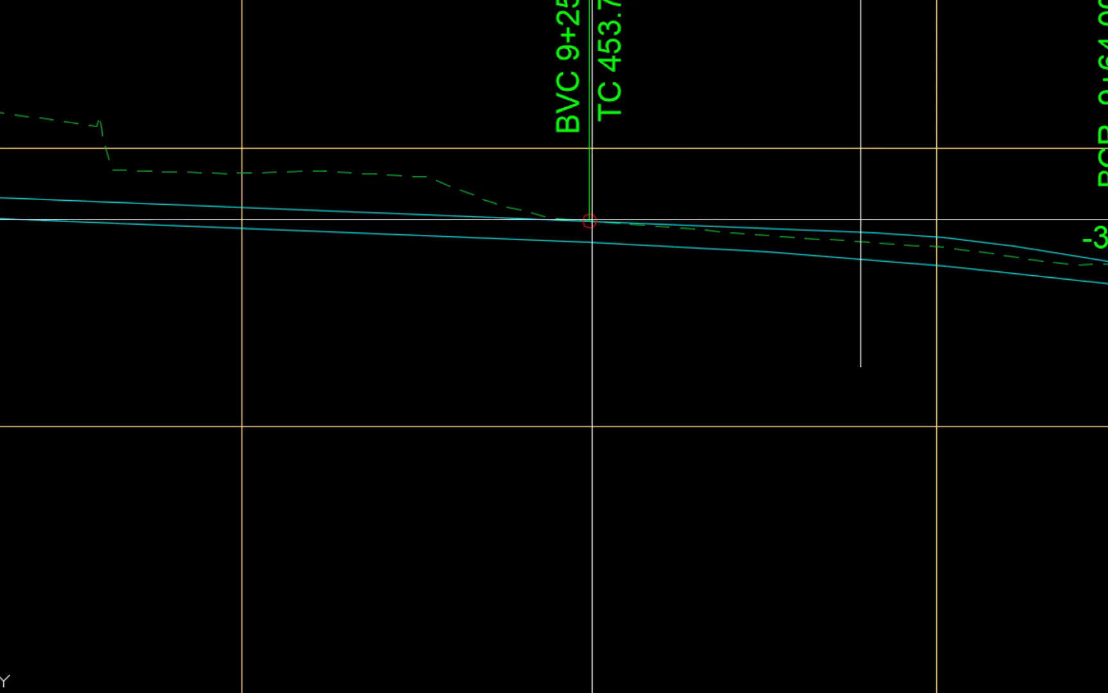
pyautogui.click(589, 220)
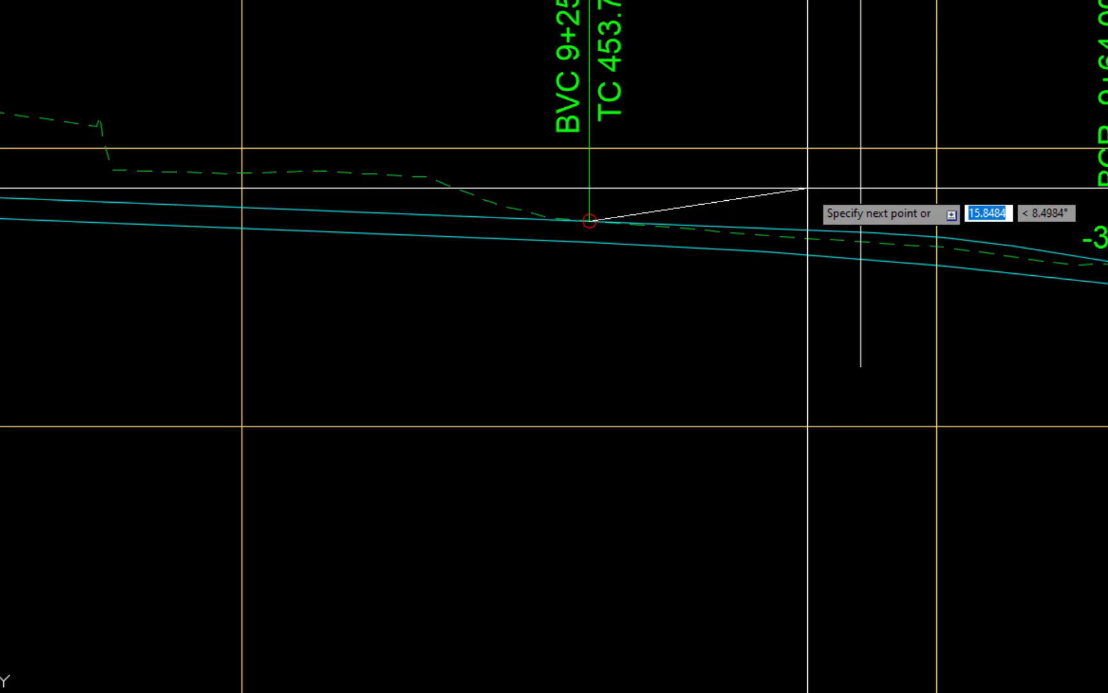
pyautogui.scroll(2, 829, 191)
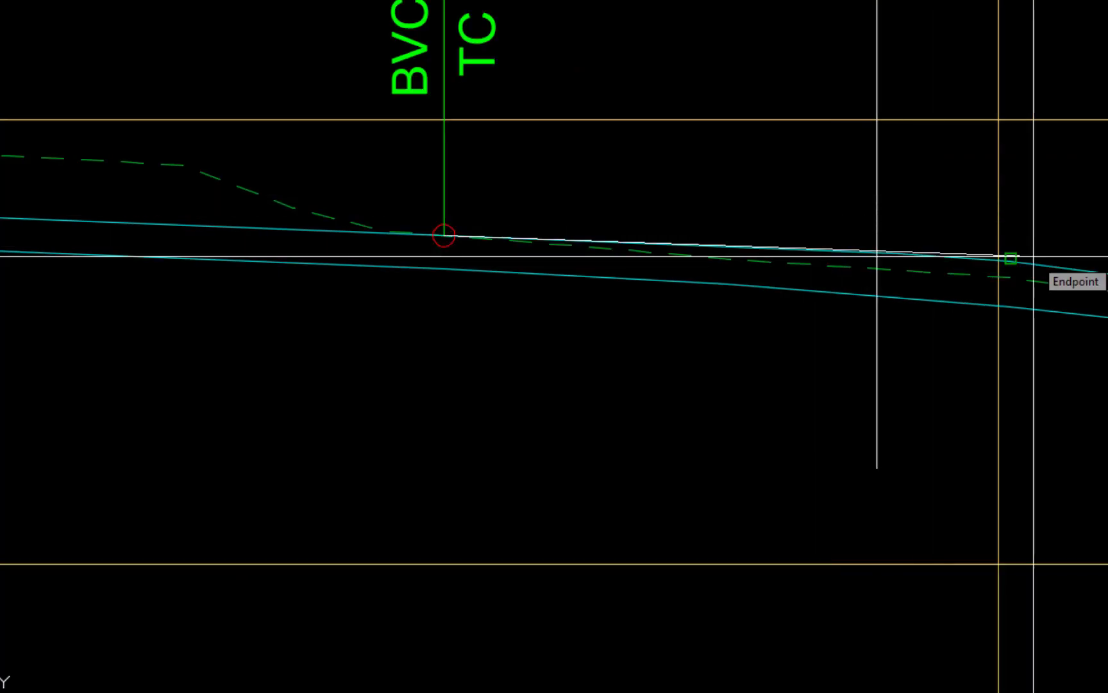
pyautogui.click(1011, 258)
pyautogui.press('Escape')
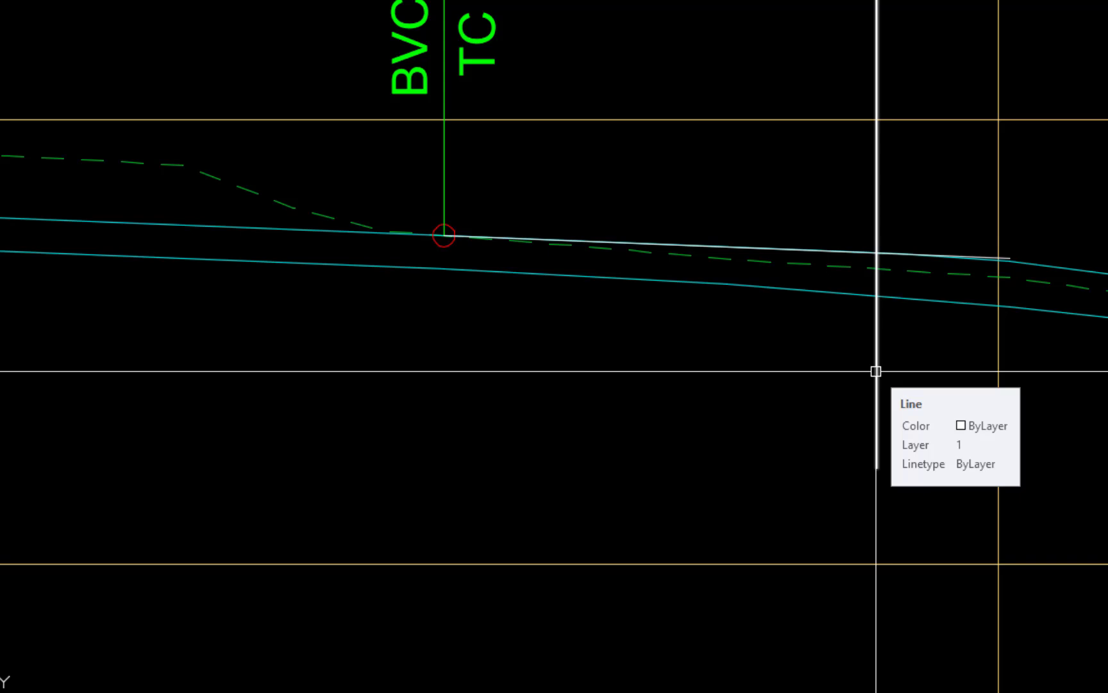
# Trim the part of the tangent line that extends past the vertical midpoint line.
pyautogui.write('tr')
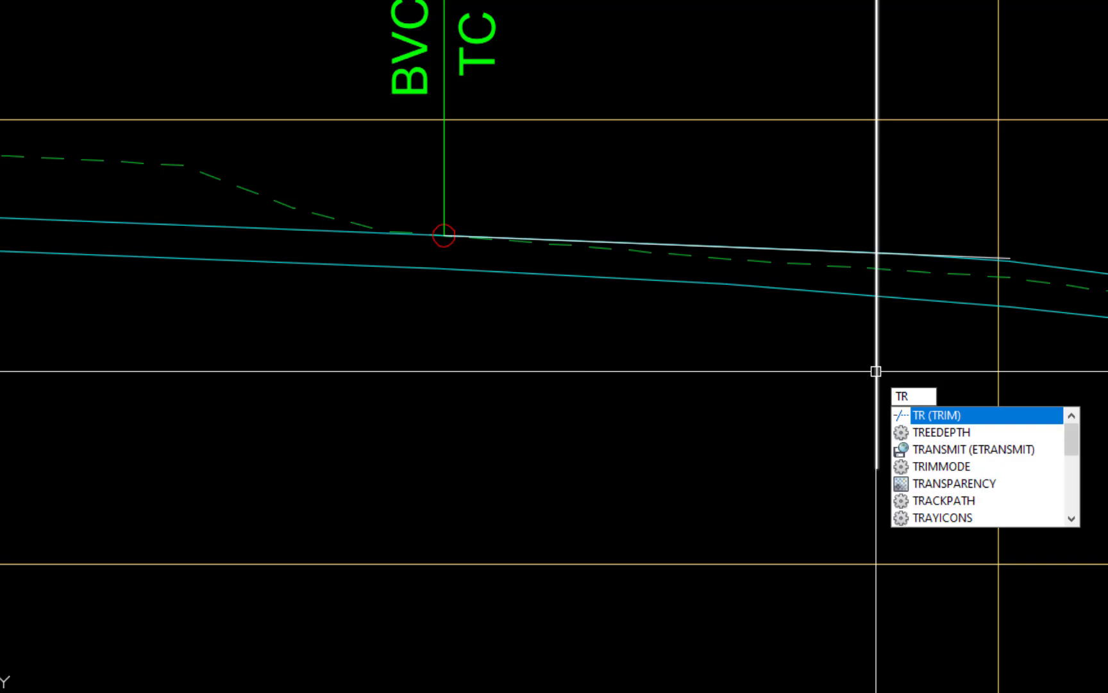
pyautogui.press('Return')
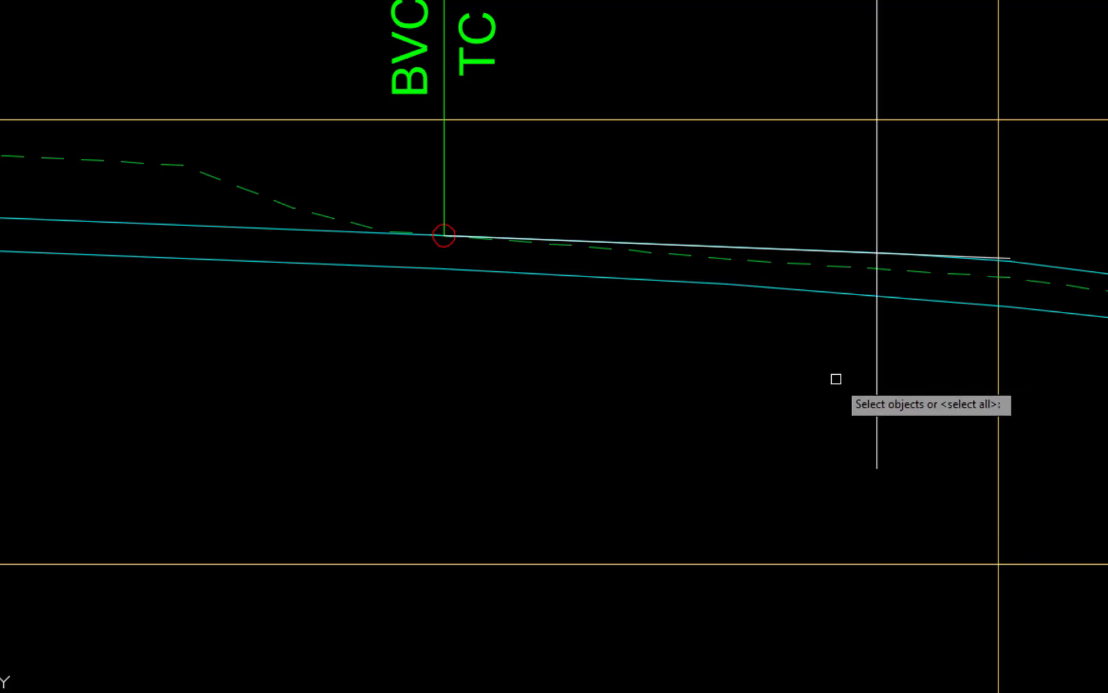
pyautogui.click(873, 369)
pyautogui.press('Return')
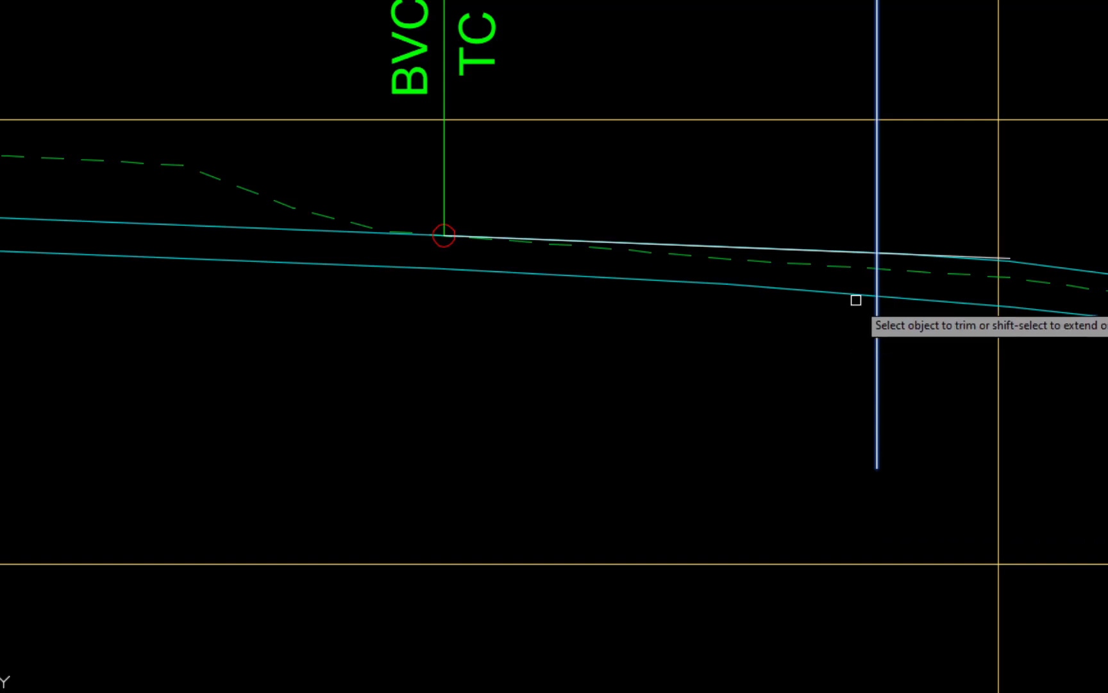
pyautogui.click(988, 252)
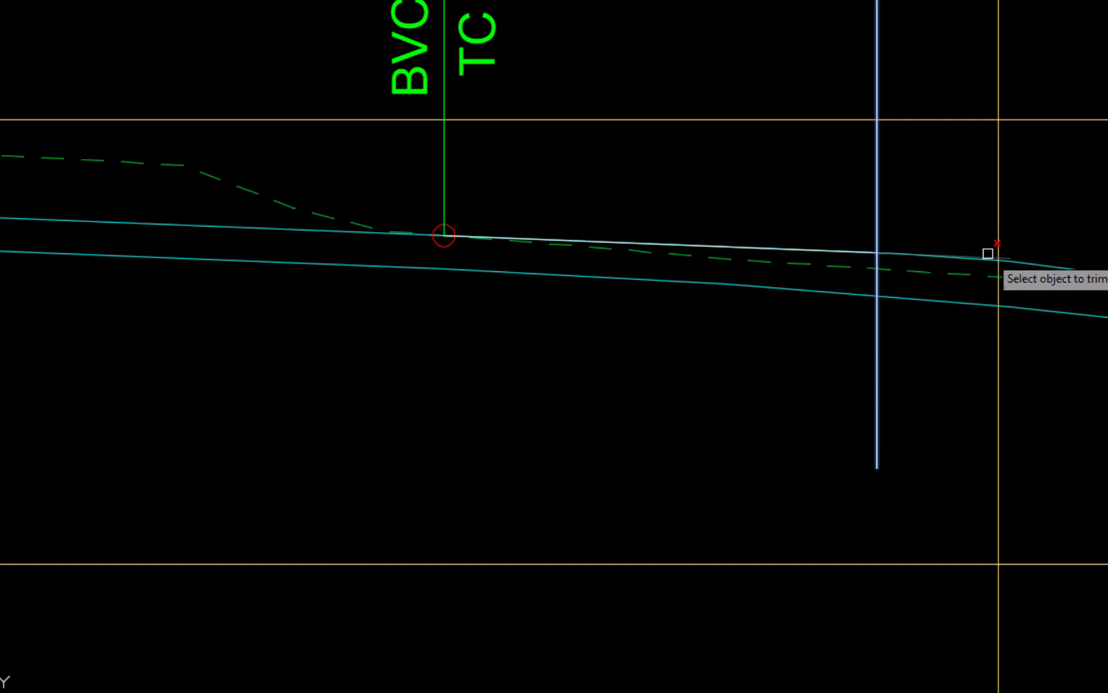
pyautogui.press('Escape')
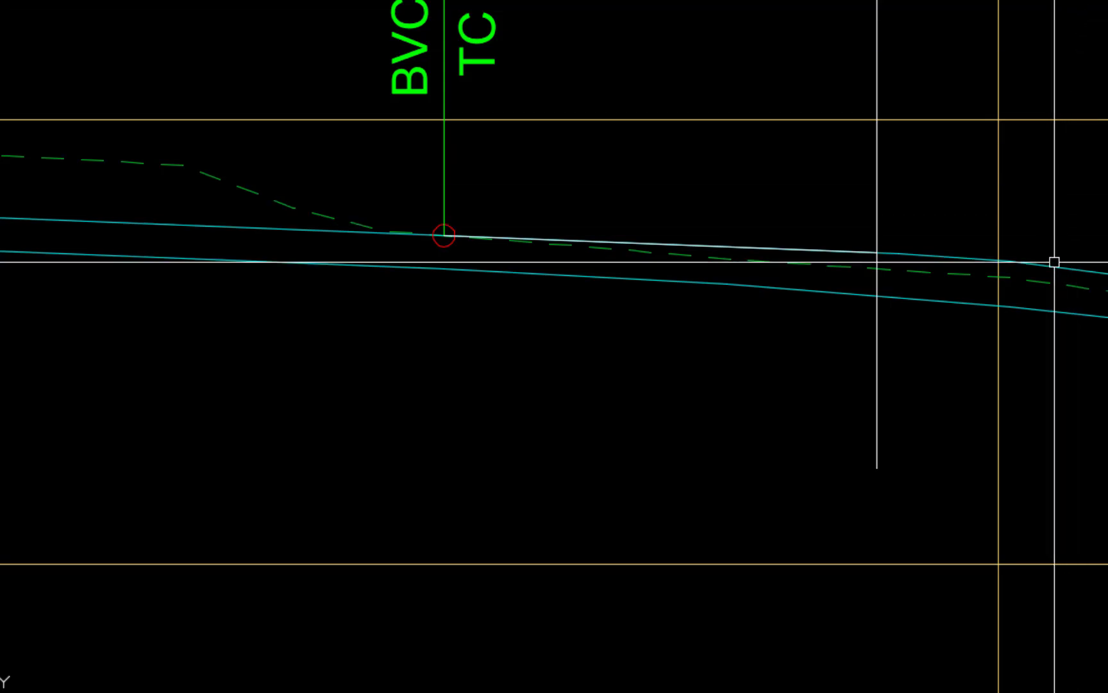
# Move the top-of-curb profile's middle PVI to the trimmed tangent line's endpoint on the vertical midpoint line.
pyautogui.click(1004, 257)
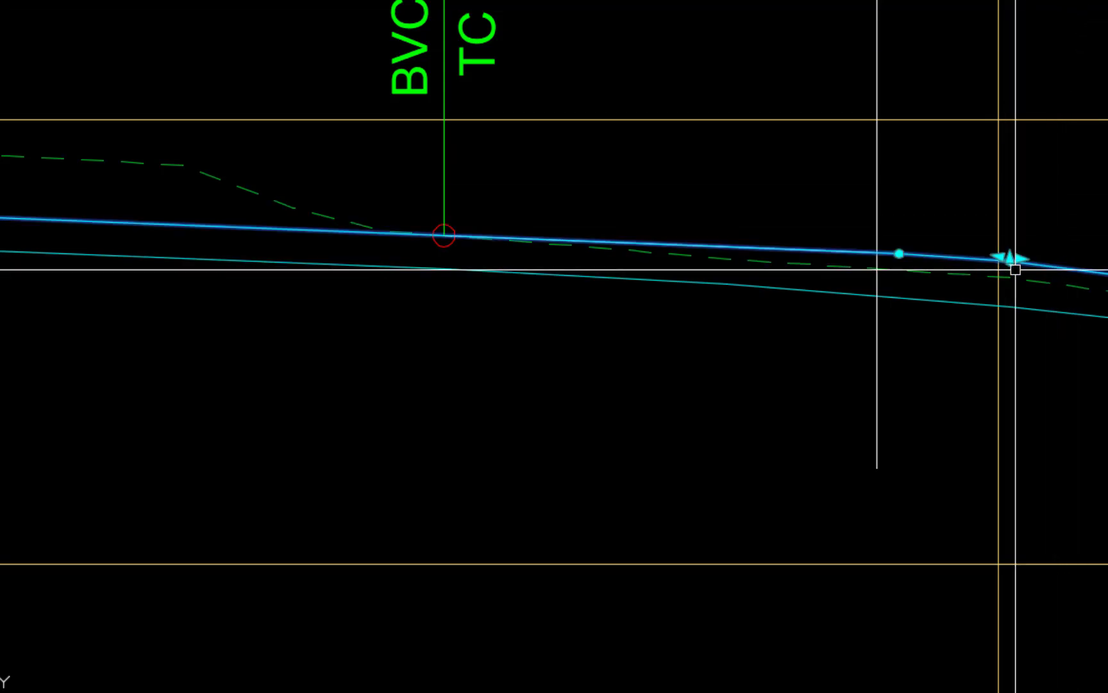
pyautogui.scroll(5, 1020, 267)
pyautogui.scroll(2, 1020, 267)
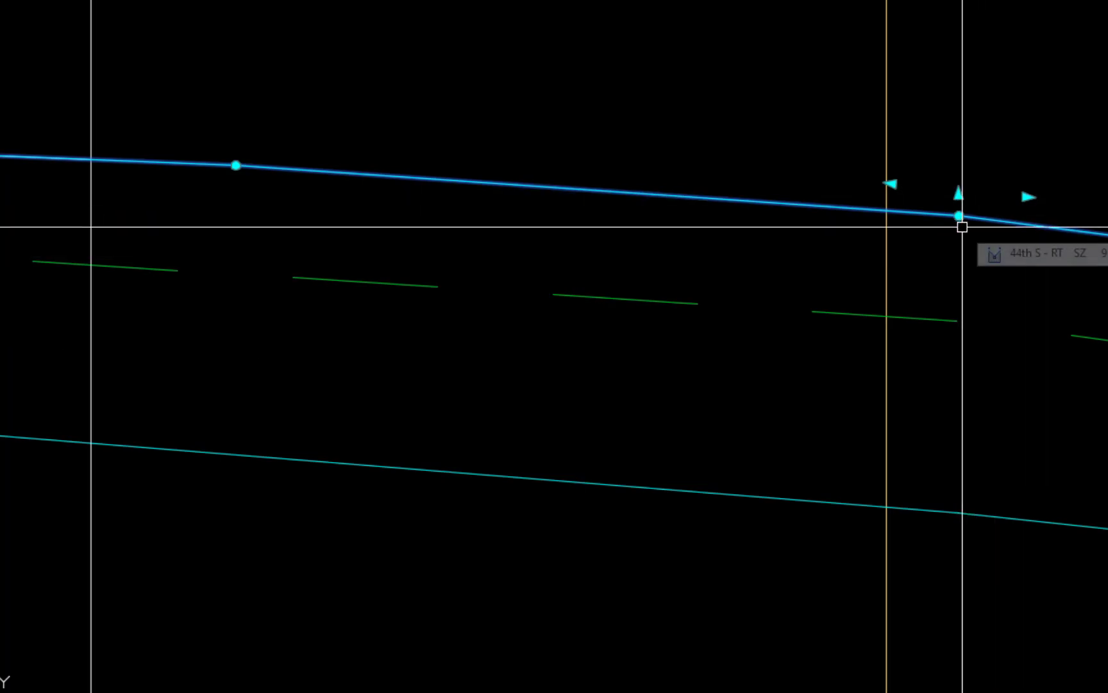
pyautogui.click(958, 216)
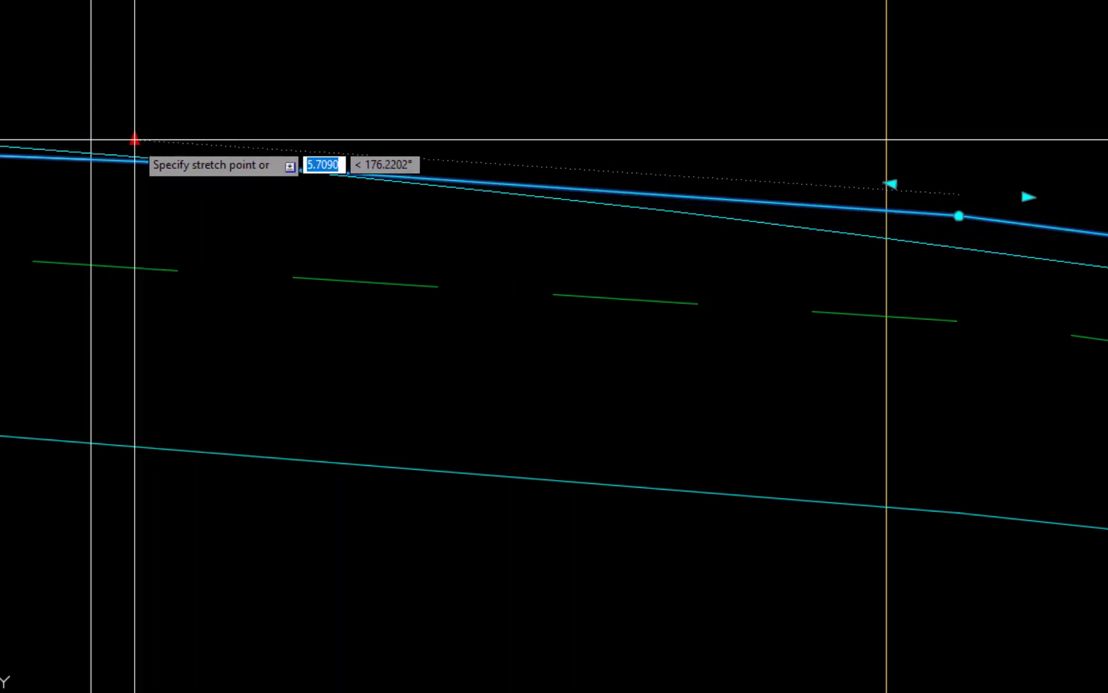
pyautogui.click(91, 159)
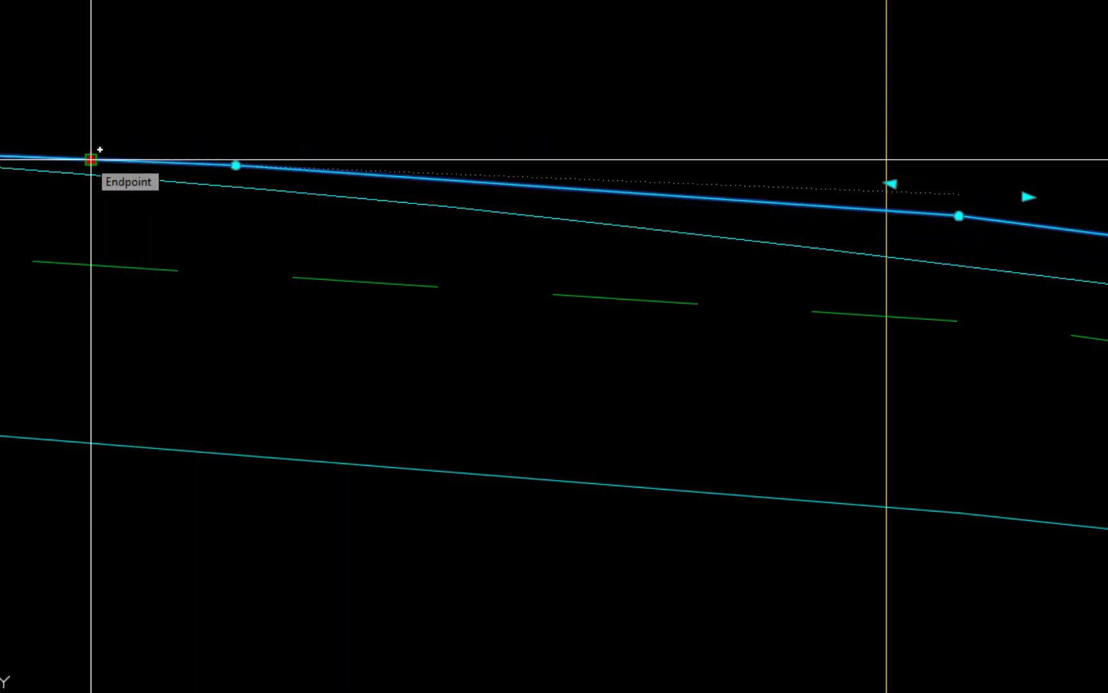
pyautogui.scroll(-5, 89, 161)
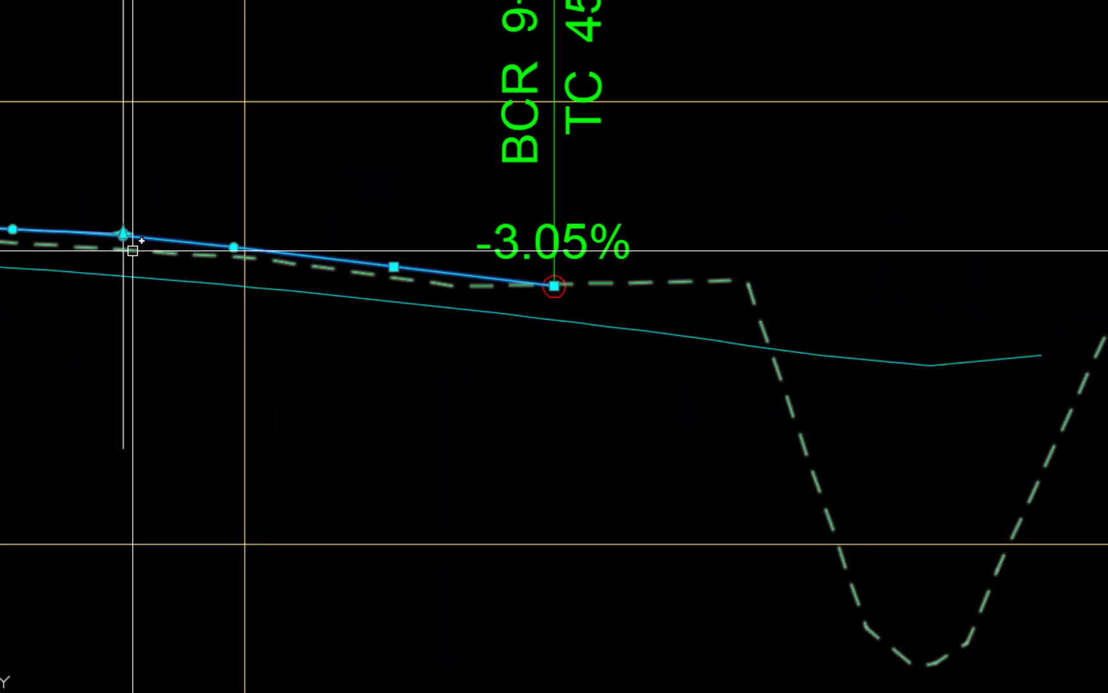
pyautogui.press('Escape')
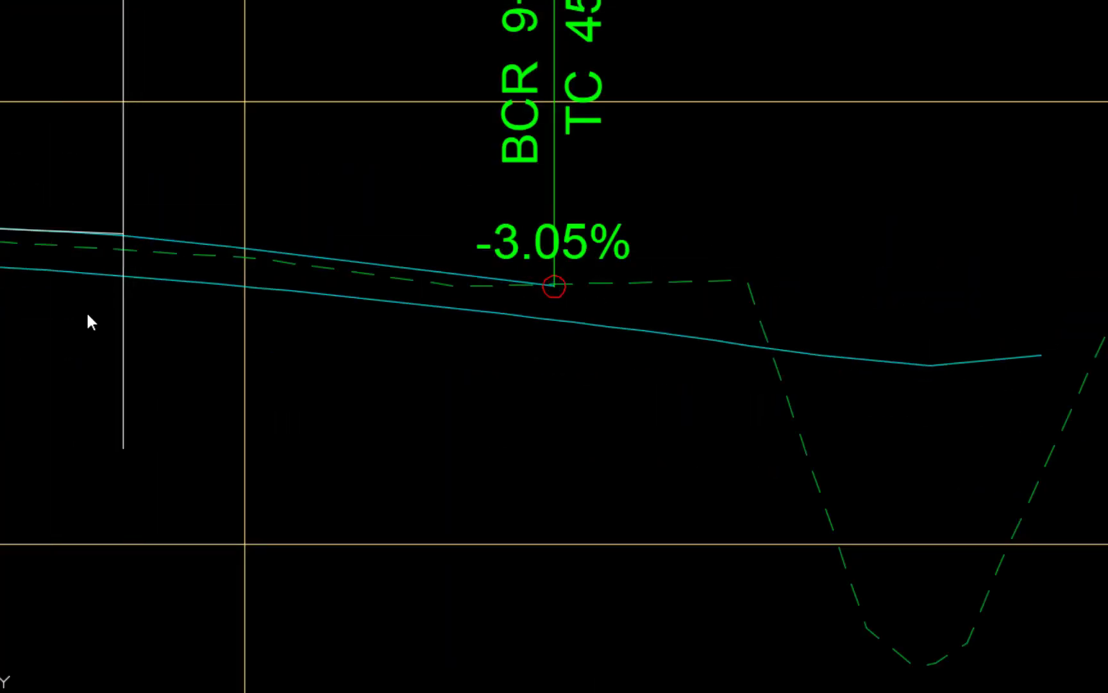
# Check the length of the horizontal line between the BVC and BCR labels in its properties.
pyautogui.scroll(-8, 629, 41)
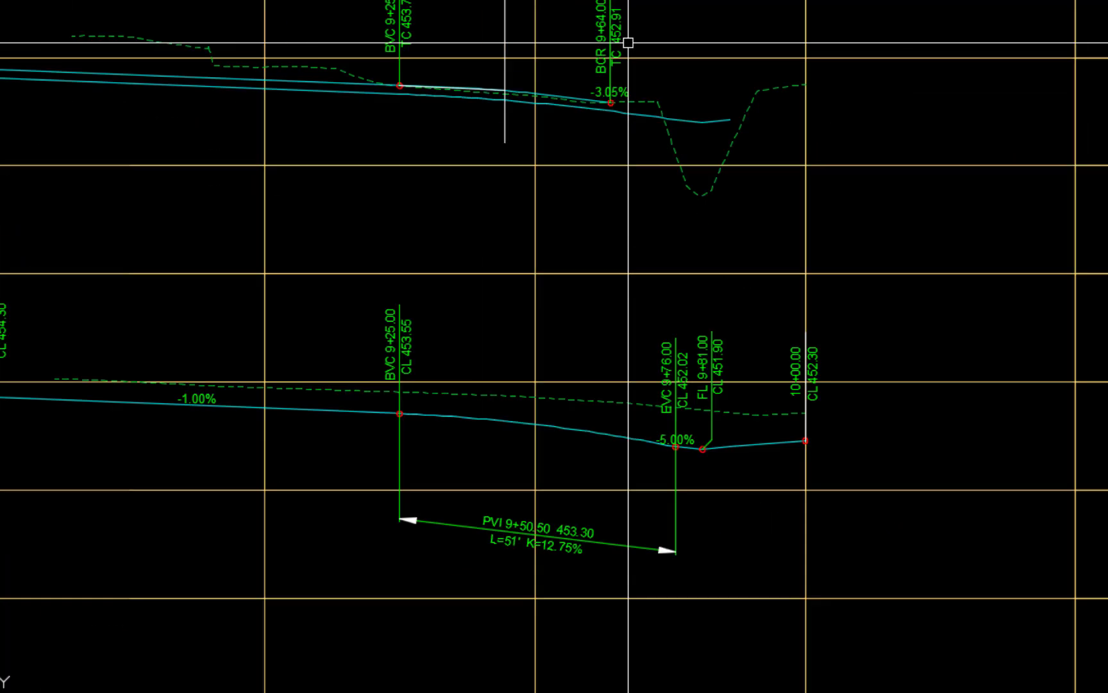
pyautogui.moveTo(630, 42); pyautogui.dragTo(641, 200, button='middle')
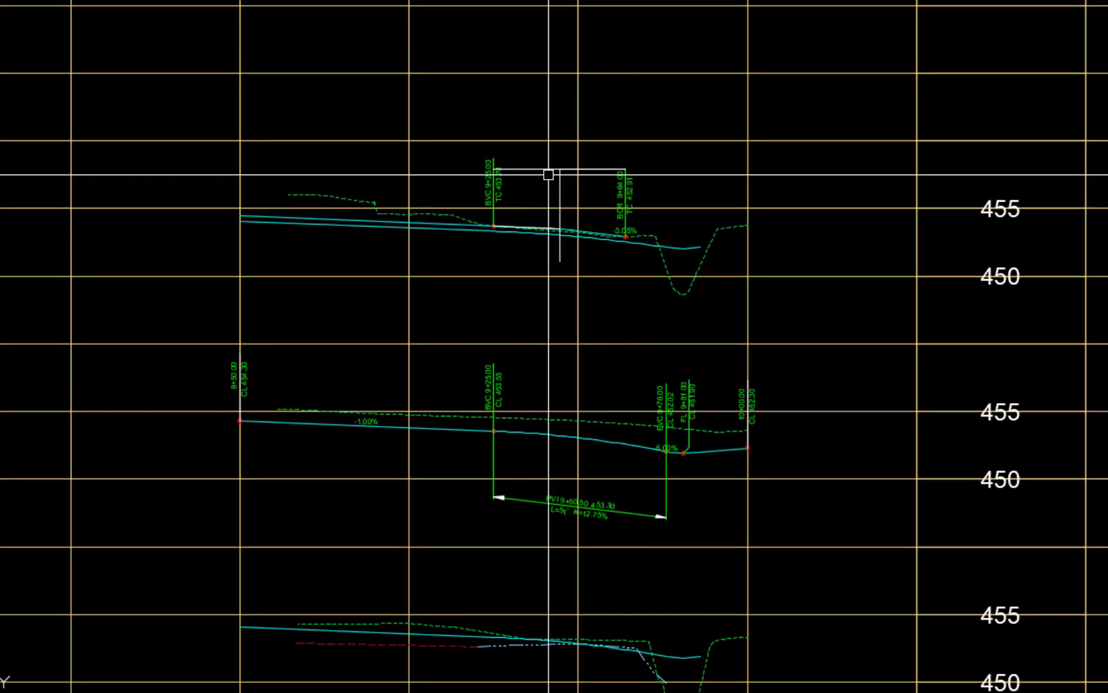
pyautogui.doubleClick(527, 168)
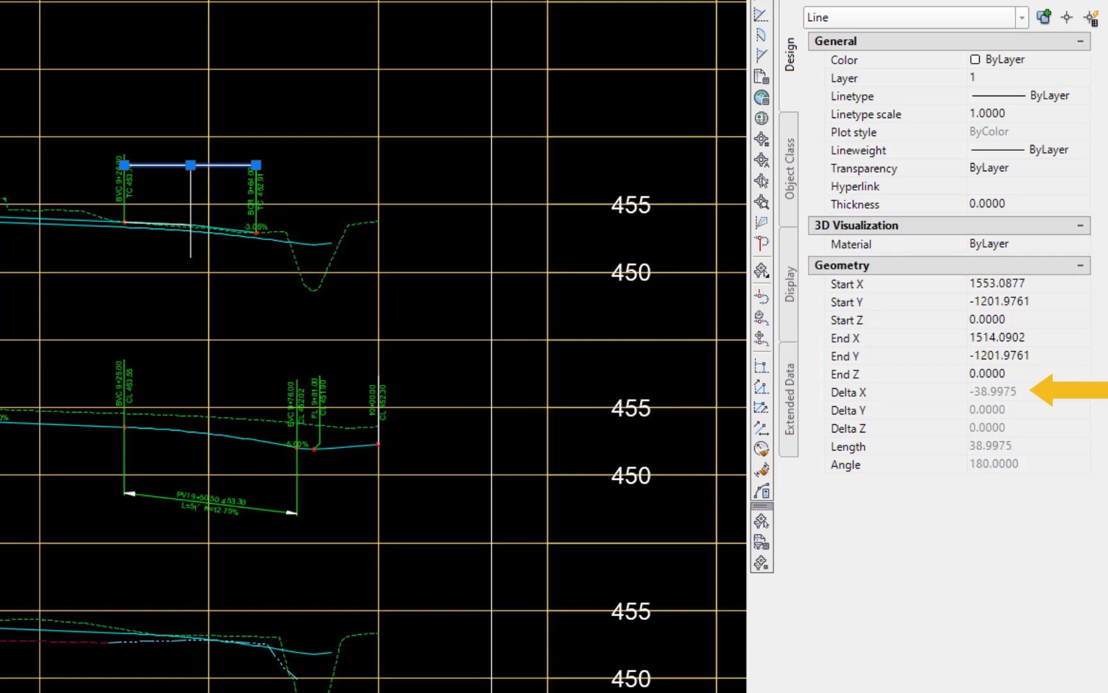
pyautogui.press('Escape')
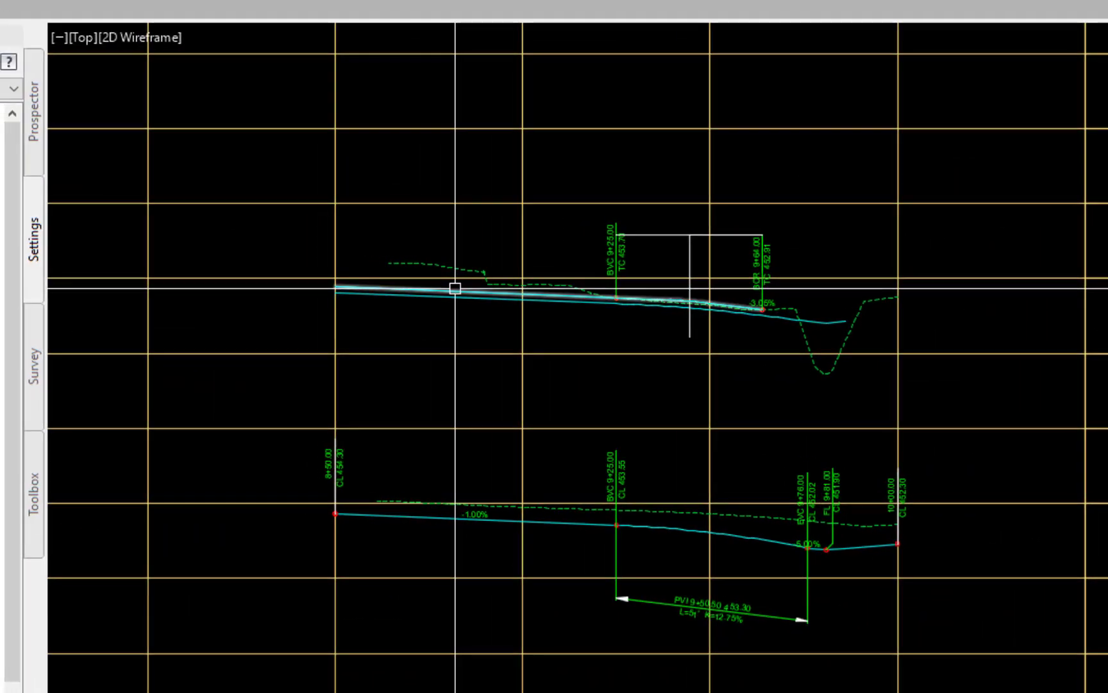
# Set the top-of-curb profile's crest vertical curve length to 38.997 feet at the middle PVI, and close the profile geometry editor.
pyautogui.click(453, 286)
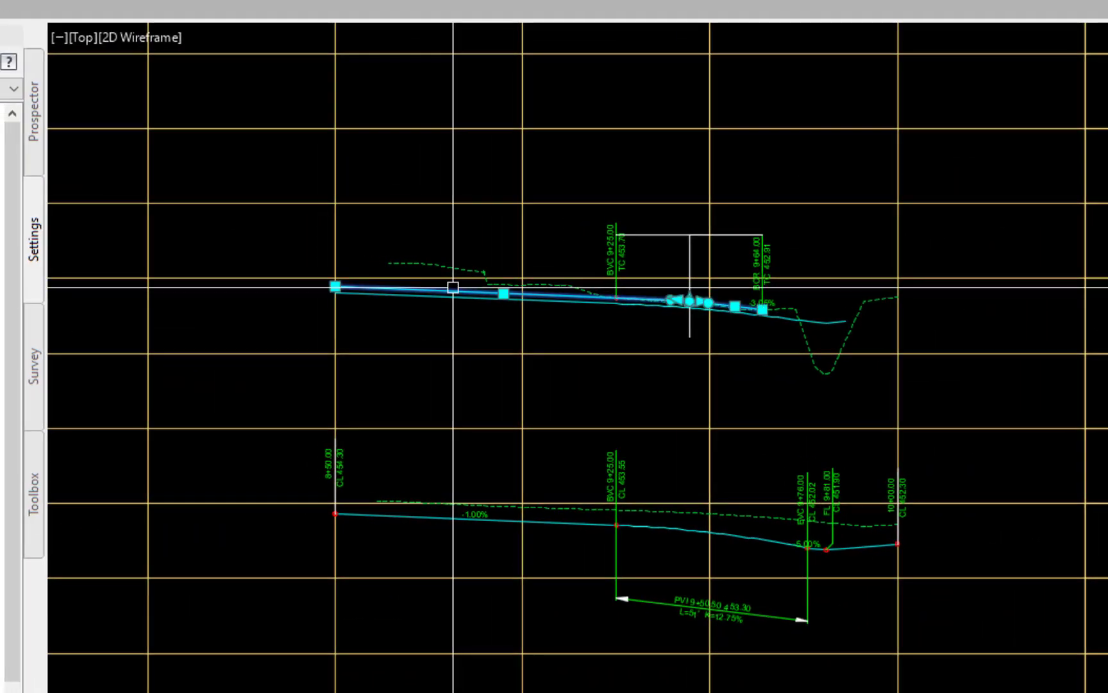
pyautogui.rightClick(469, 340)
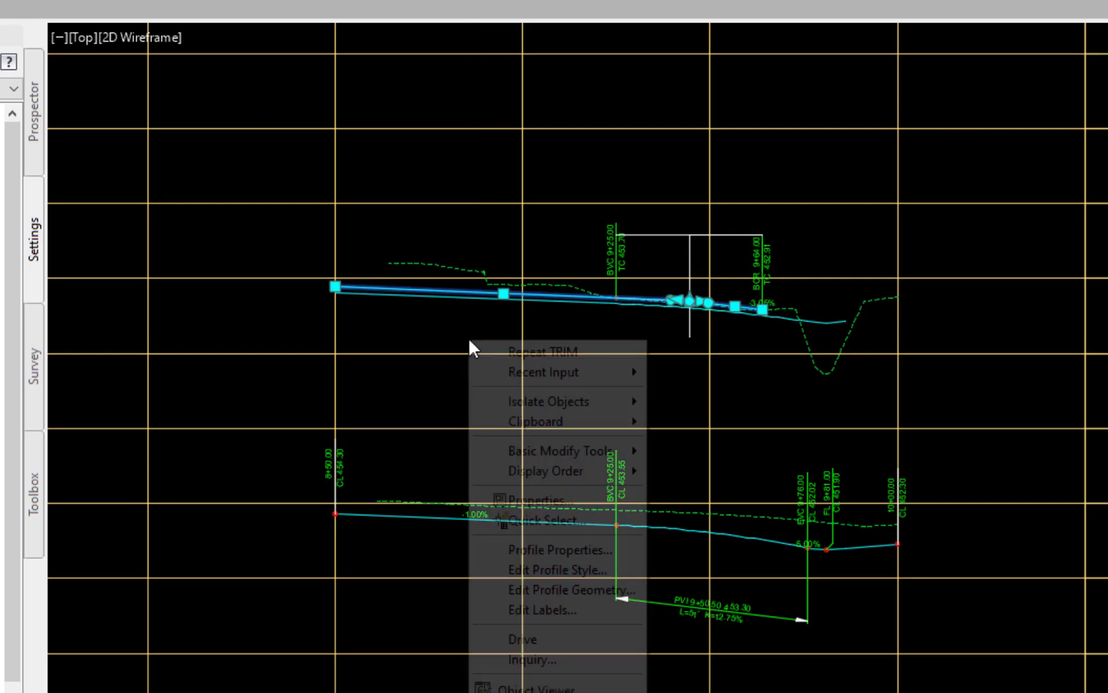
pyautogui.click(577, 591)
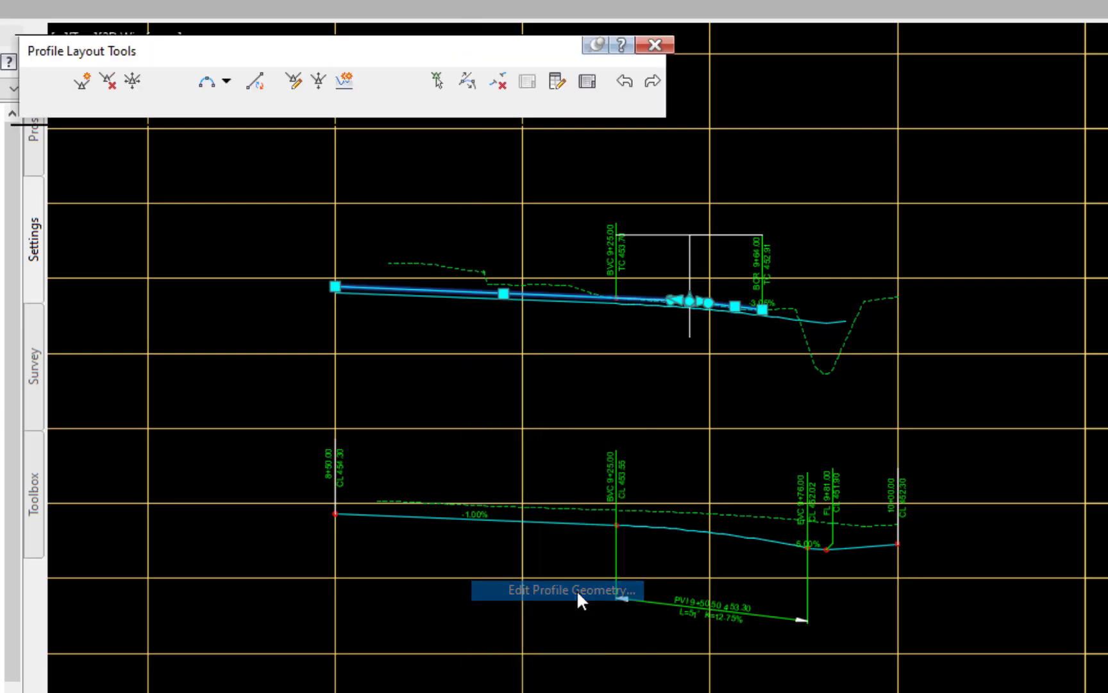
pyautogui.click(591, 84)
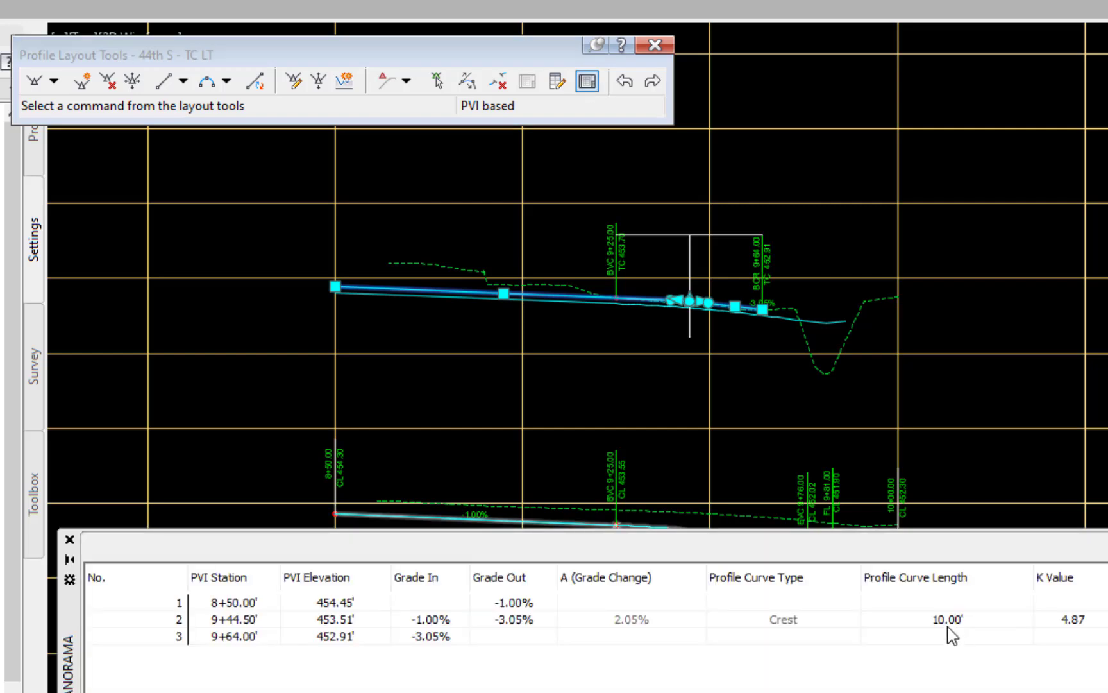
pyautogui.click(948, 626)
pyautogui.click(956, 620)
pyautogui.write('3')
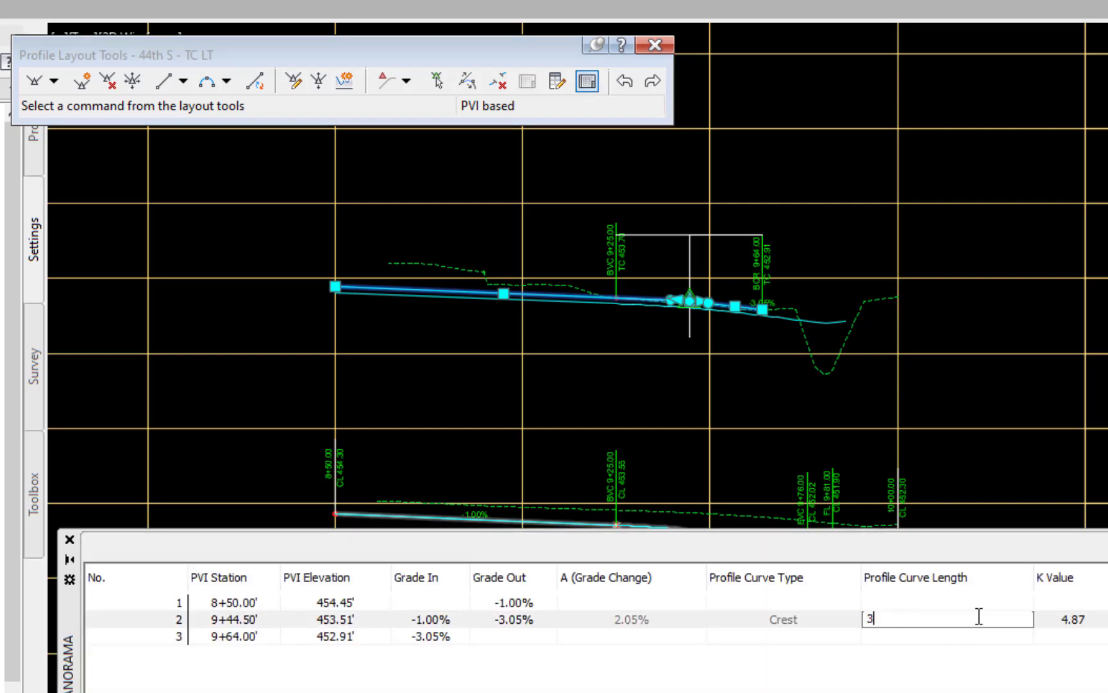
pyautogui.write('8.997')
pyautogui.press('Return')
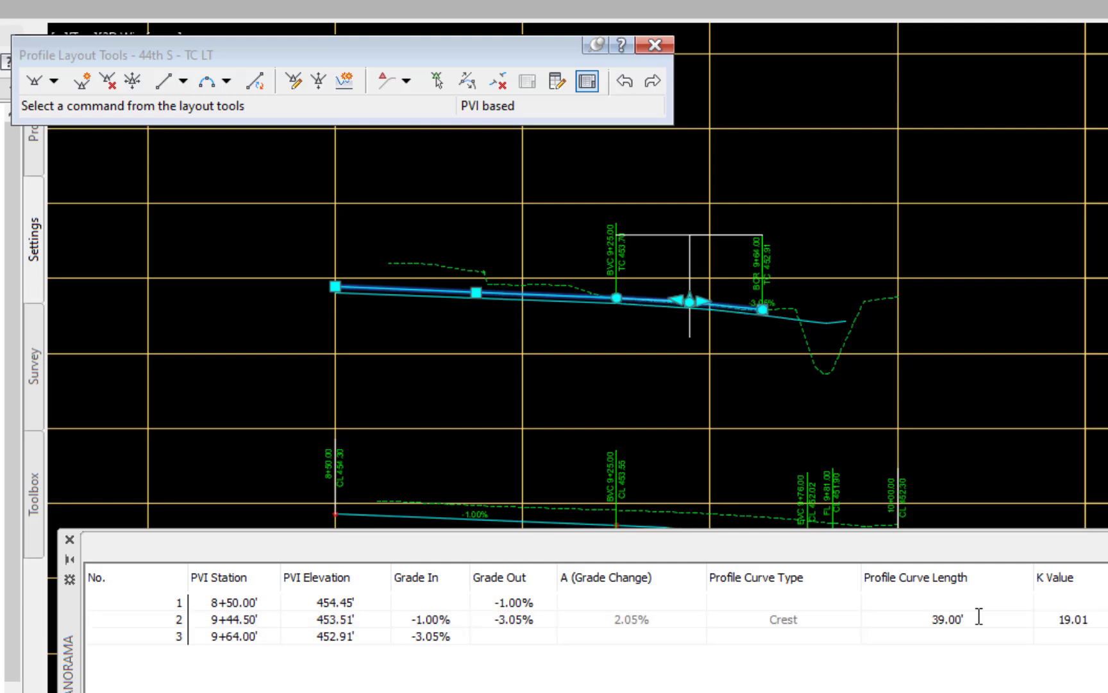
pyautogui.press('Escape')
pyautogui.press('Escape')
pyautogui.press('Escape')
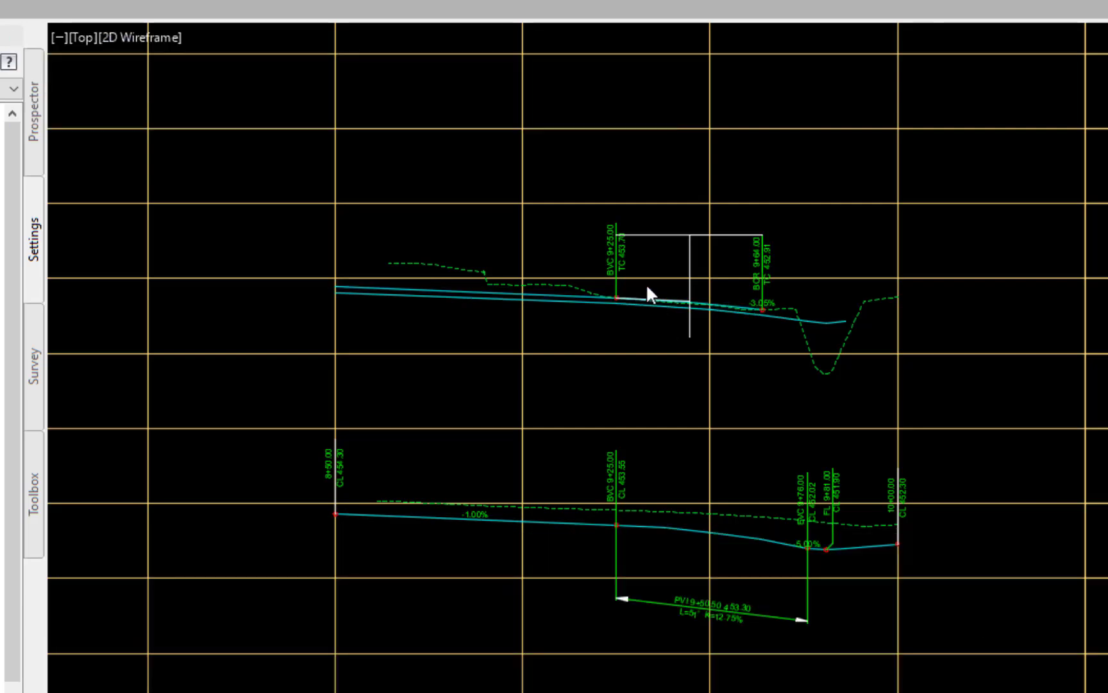
# Erase the horizontal, vertical and tangent construction lines between the top-of-curb profile's BVC and BCR labels, and select the profile to check its curve.
pyautogui.click(638, 320)
pyautogui.press('Escape')
pyautogui.scroll(4, 640, 323)
pyautogui.moveTo(645, 322); pyautogui.dragTo(615, 435, button='middle')
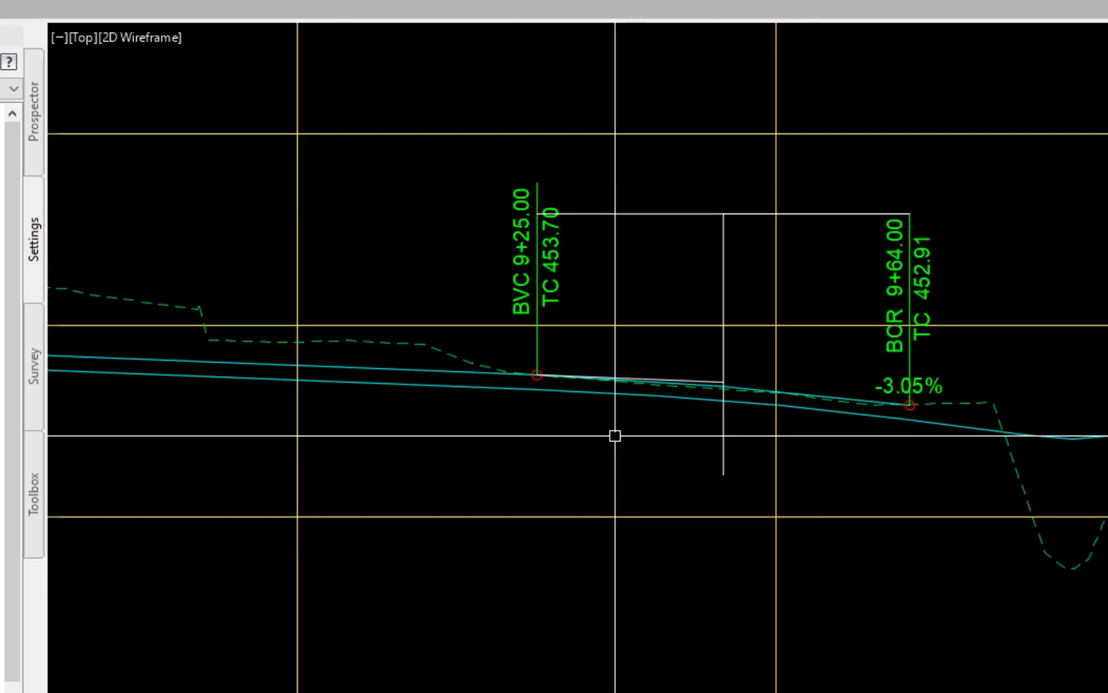
pyautogui.write('e')
pyautogui.press('Return')
pyautogui.click(749, 179)
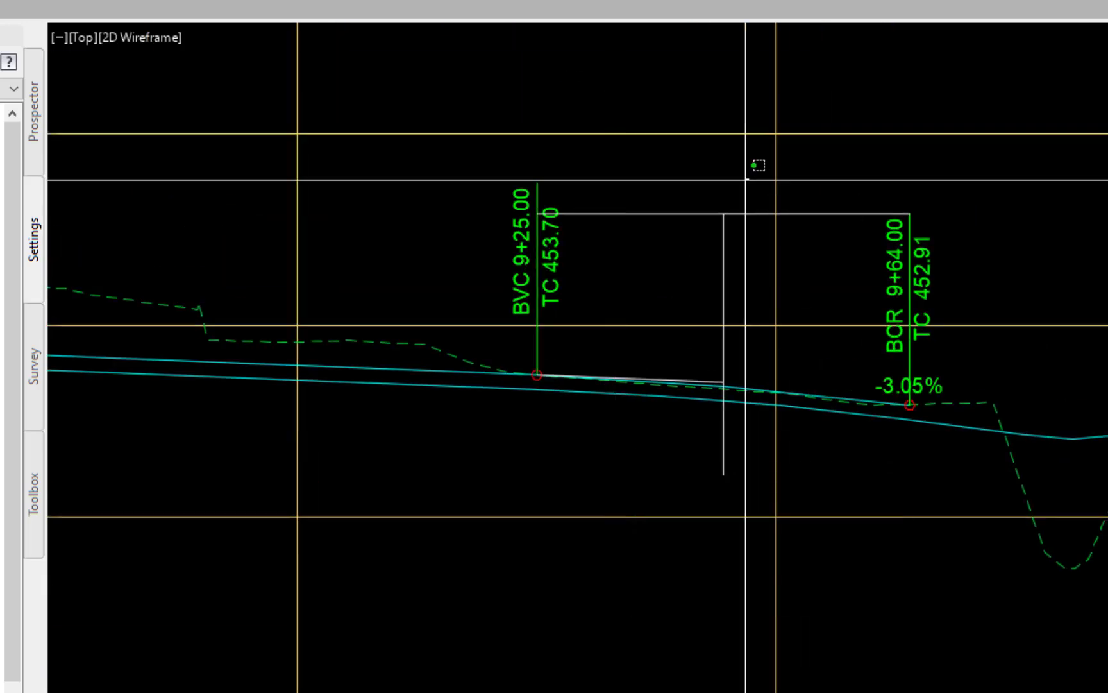
pyautogui.click(693, 243)
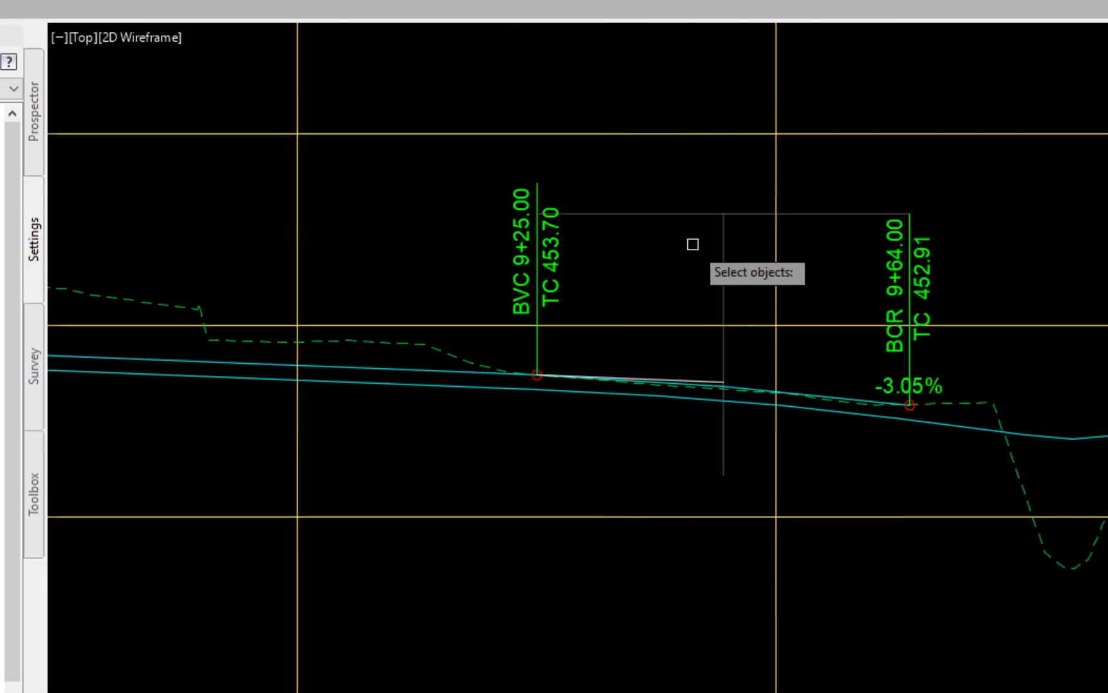
pyautogui.click(448, 373)
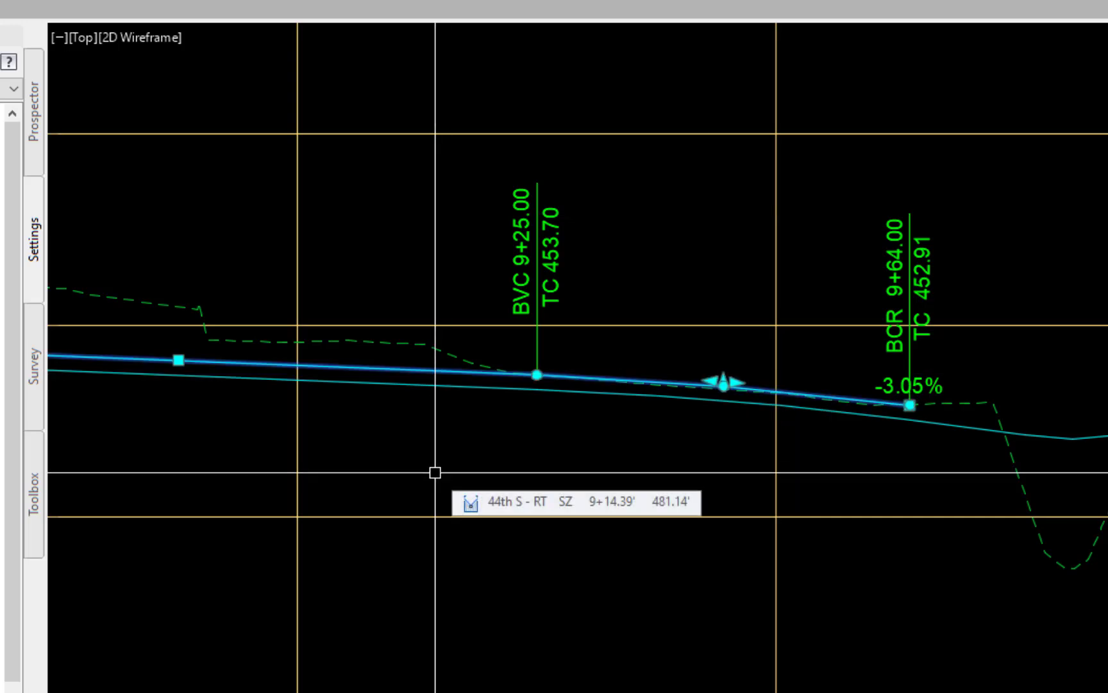
pyautogui.press('Escape')
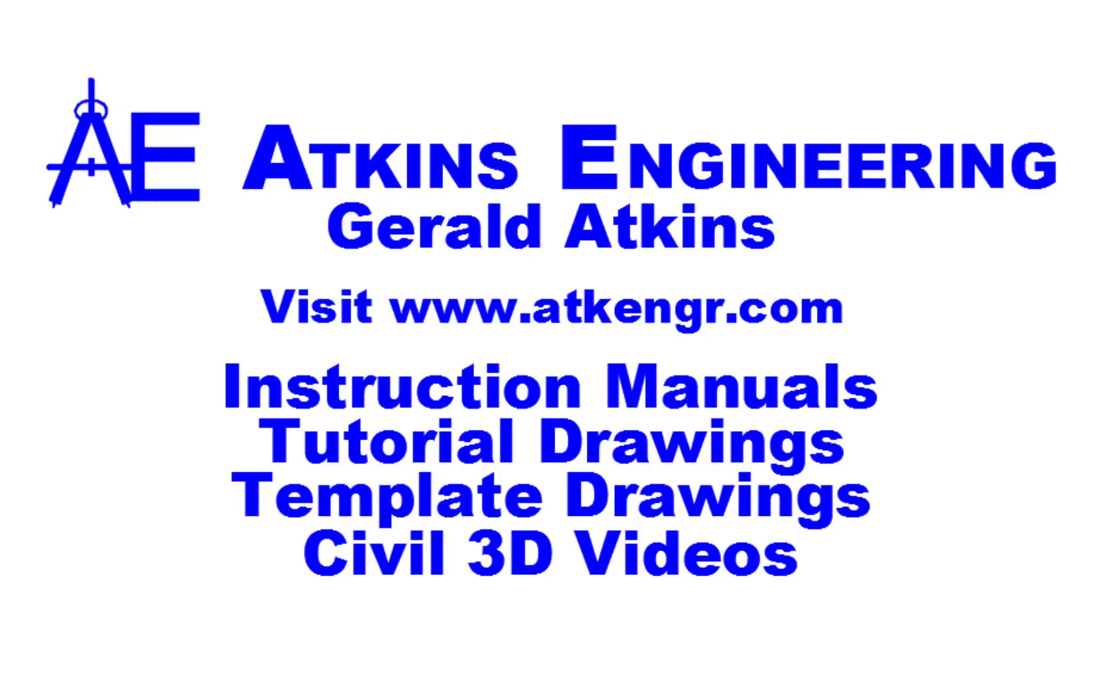